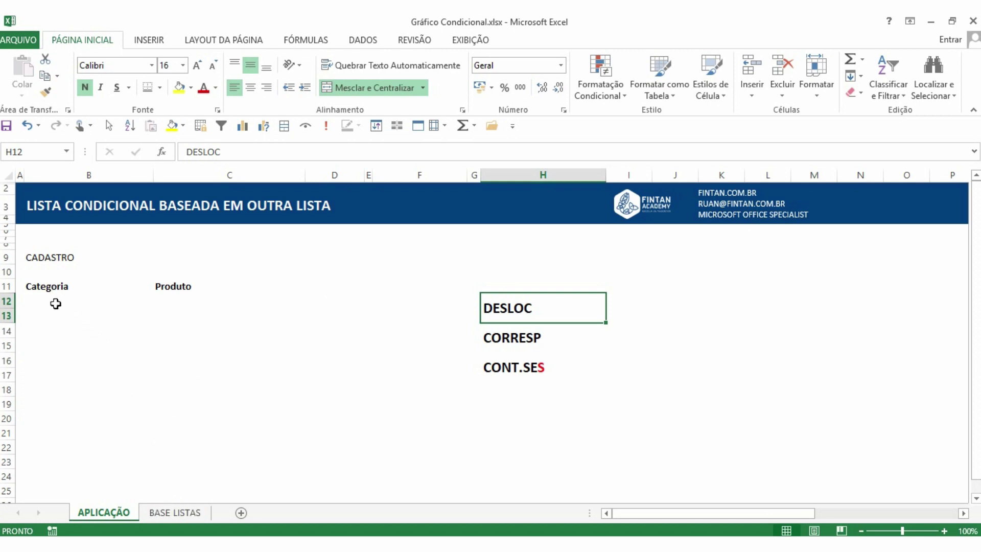
# Step: Examine the empty Categoria and Produto cells on the APLICAÇÃO sheet and the category and product lists on the BASE LISTAS sheet
pyautogui.click(55, 302)
pyautogui.click(173, 299)
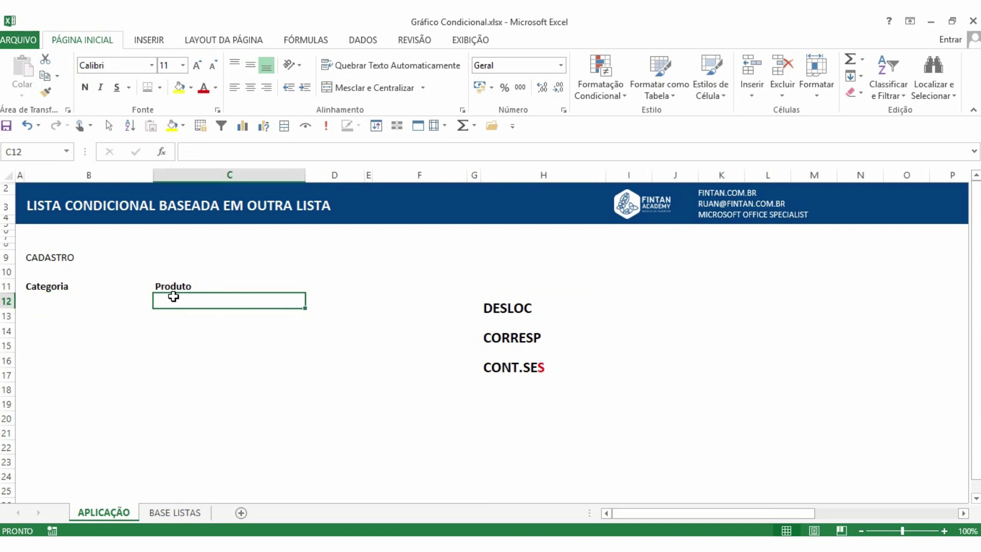
pyautogui.click(83, 298)
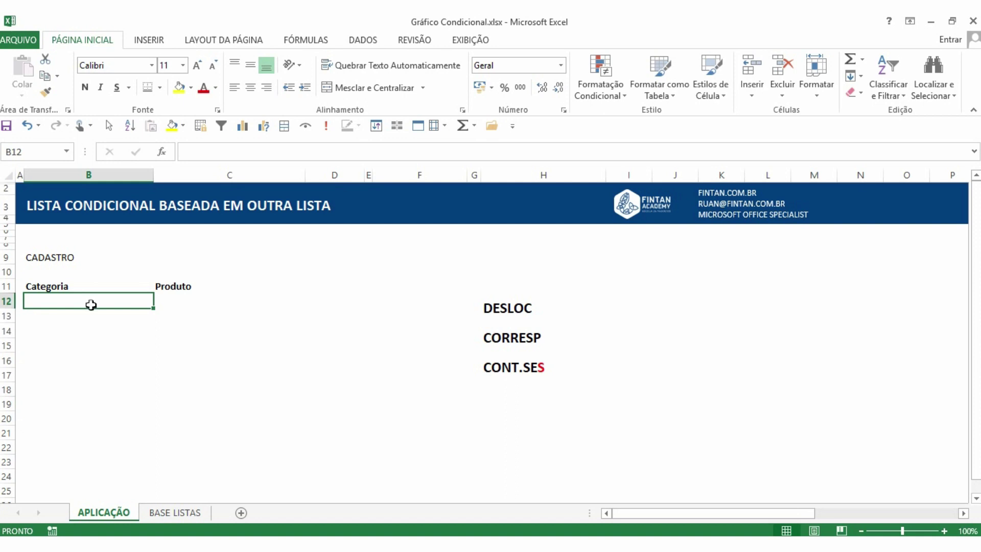
pyautogui.click(177, 517)
pyautogui.click(338, 345)
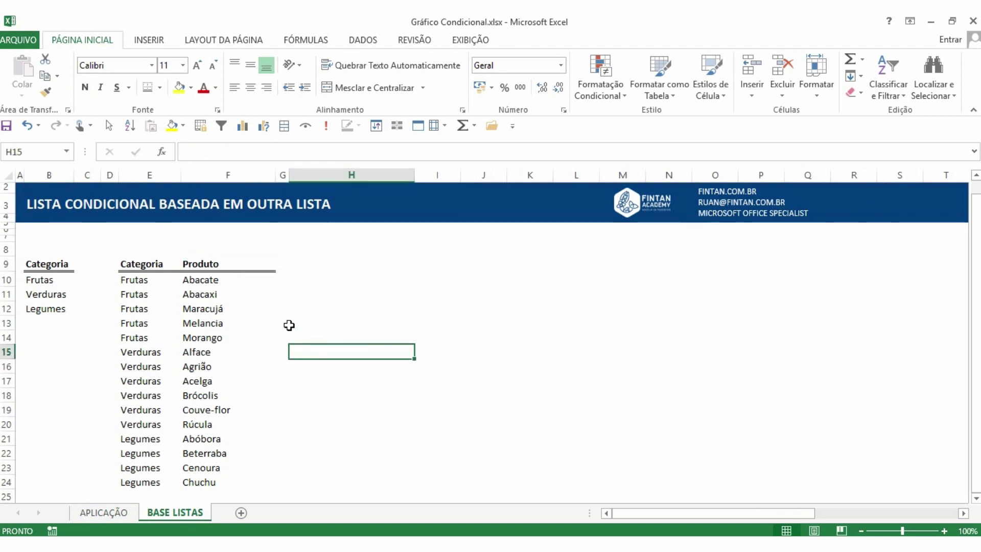
pyautogui.moveTo(48, 265); pyautogui.dragTo(43, 309)
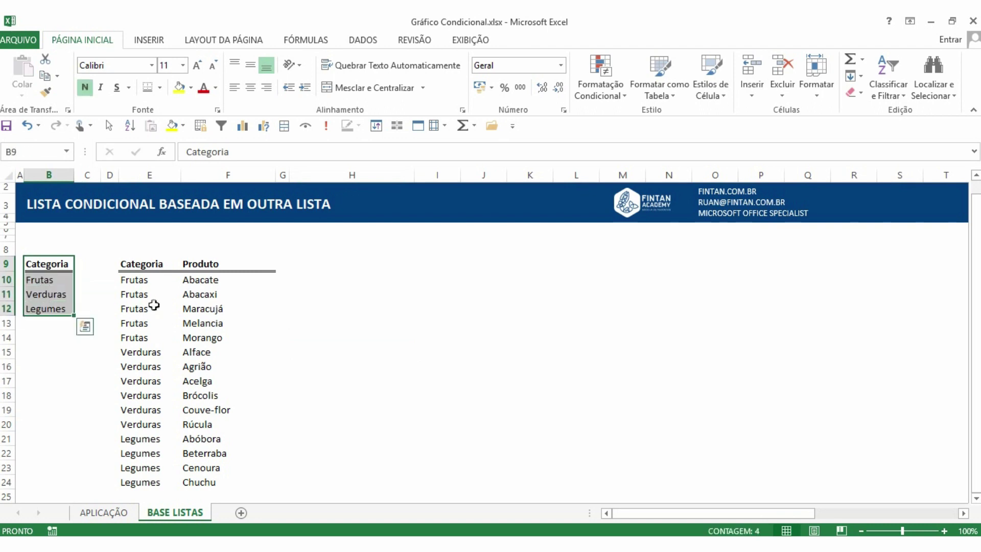
pyautogui.click(39, 279)
pyautogui.click(40, 293)
pyautogui.click(46, 309)
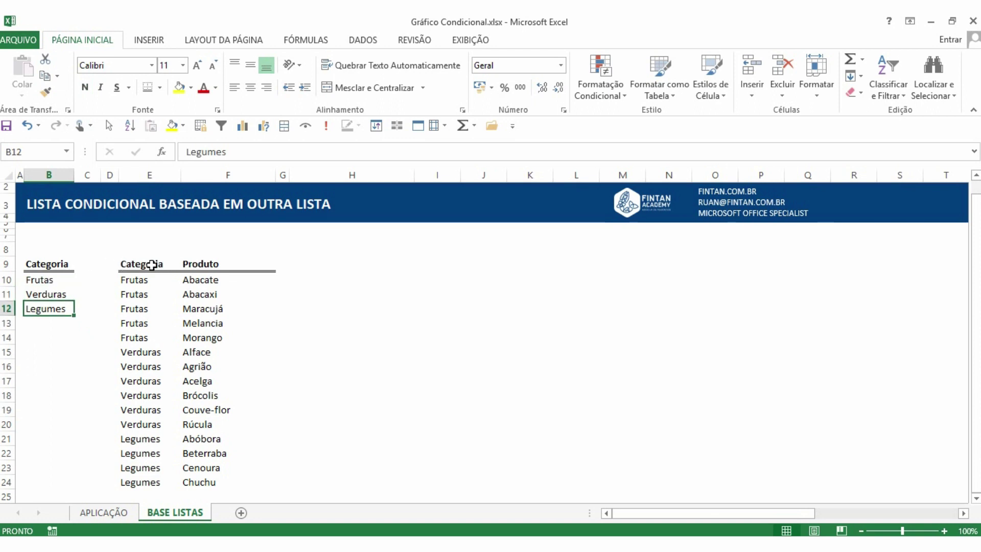
pyautogui.moveTo(151, 265); pyautogui.dragTo(190, 323)
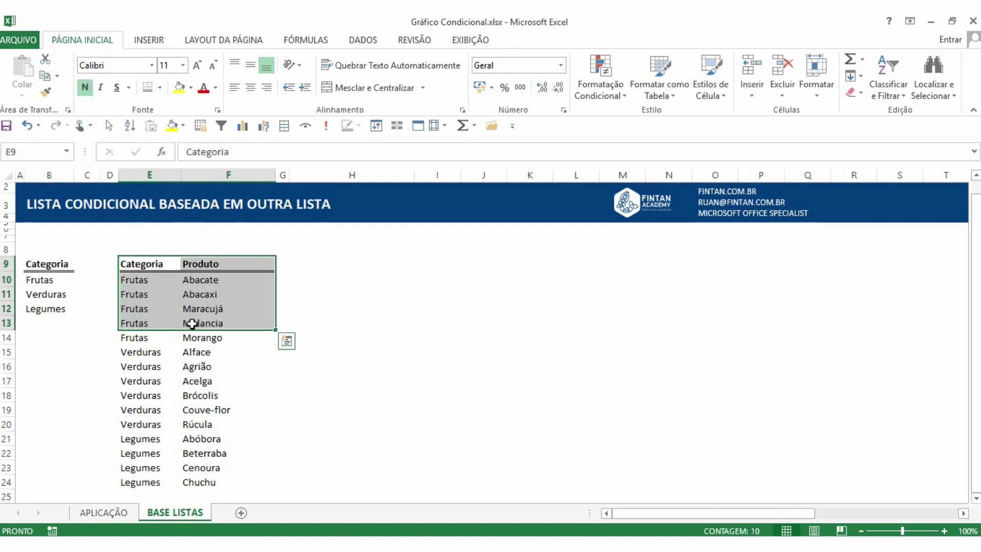
pyautogui.moveTo(129, 294); pyautogui.dragTo(126, 333)
pyautogui.moveTo(194, 280); pyautogui.dragTo(193, 337)
pyautogui.moveTo(132, 353); pyautogui.dragTo(131, 396)
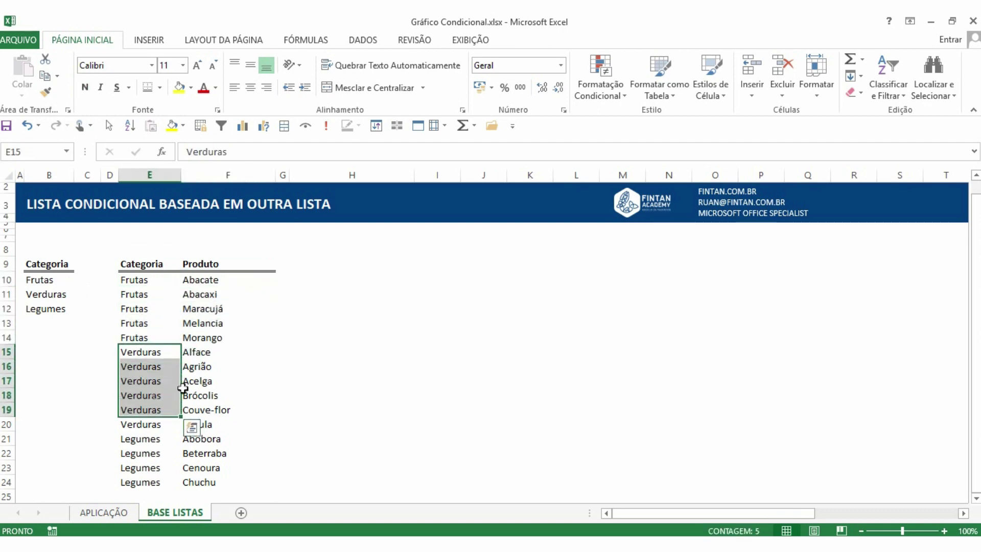
pyautogui.click(204, 356)
pyautogui.moveTo(204, 356); pyautogui.dragTo(184, 405)
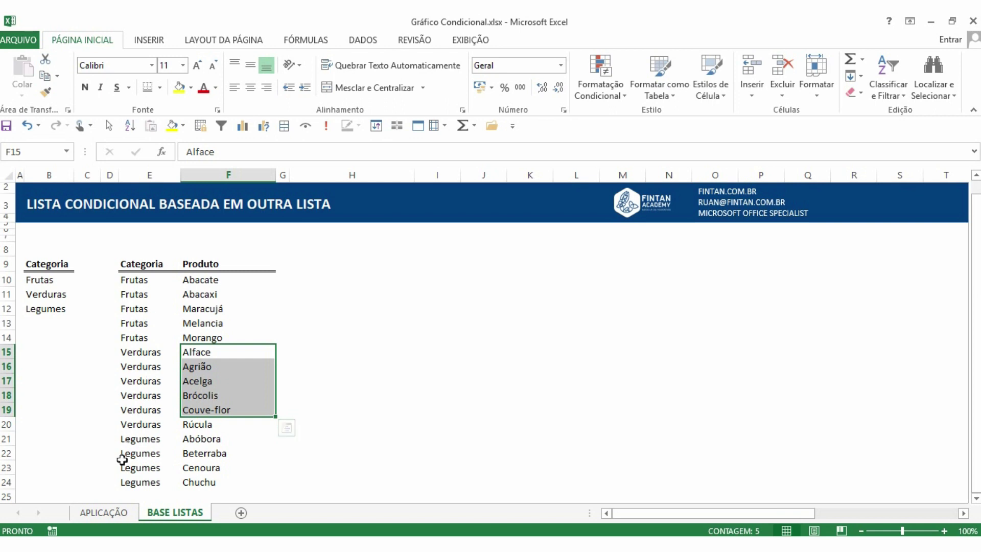
# Step: Add a list data validation to cell B12 of the APLICAÇÃO sheet with the source ='BASE LISTAS'!$B$10:$B$12
pyautogui.click(104, 513)
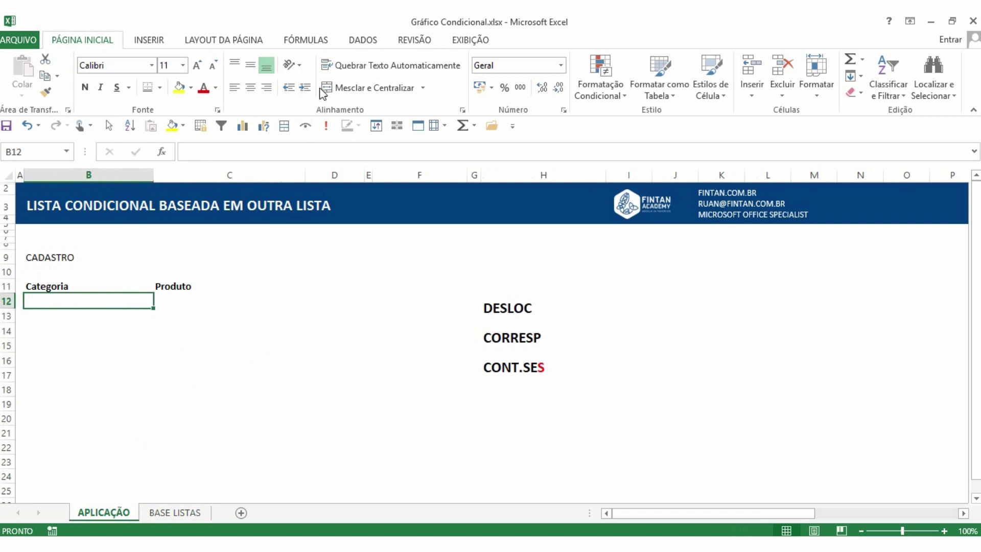
pyautogui.click(373, 41)
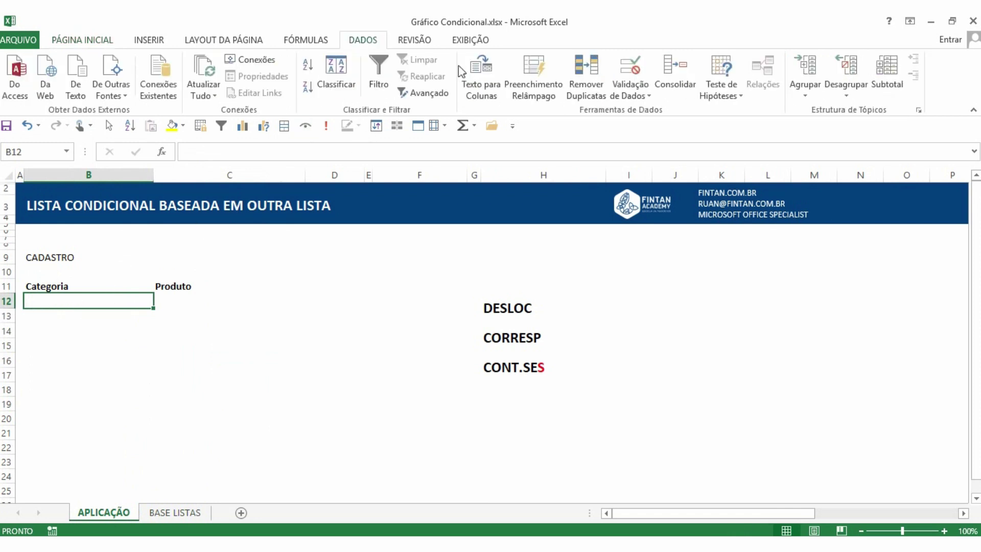
pyautogui.click(638, 63)
pyautogui.click(433, 223)
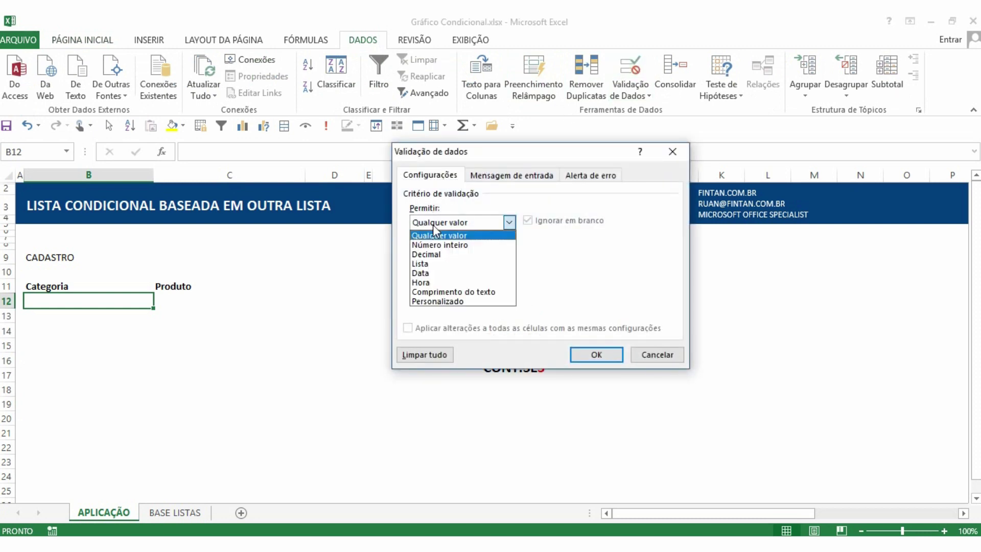
pyautogui.click(434, 264)
pyautogui.click(538, 283)
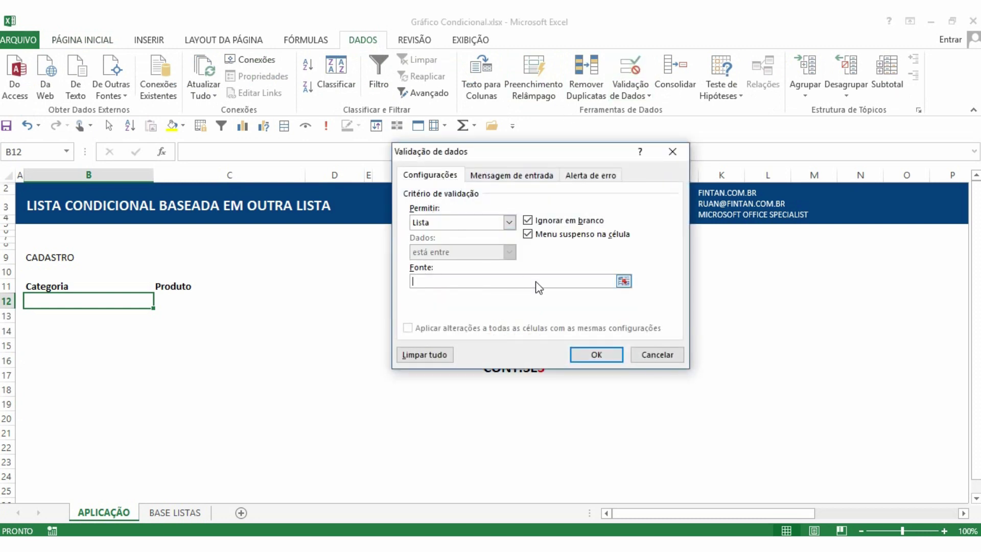
pyautogui.click(623, 281)
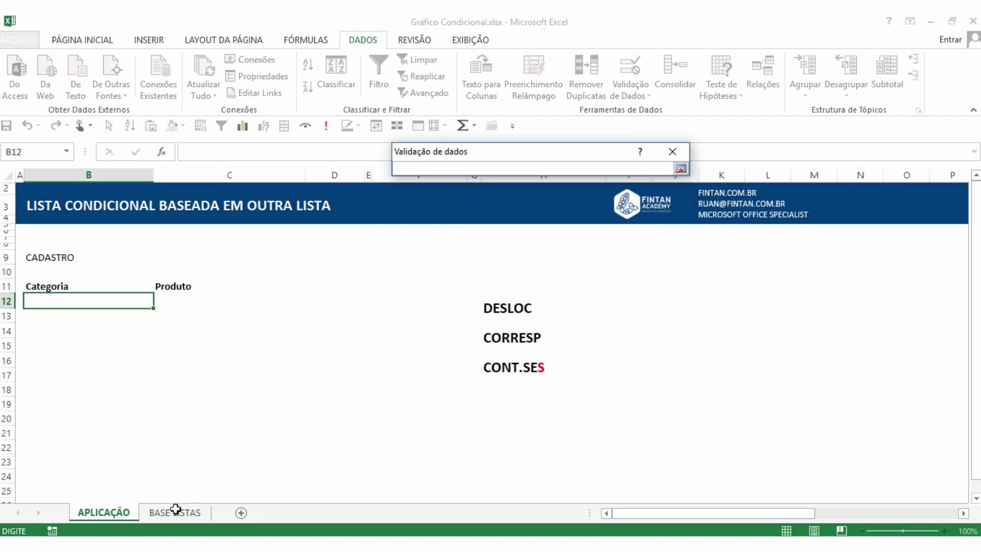
pyautogui.click(174, 512)
pyautogui.moveTo(56, 282); pyautogui.dragTo(52, 309)
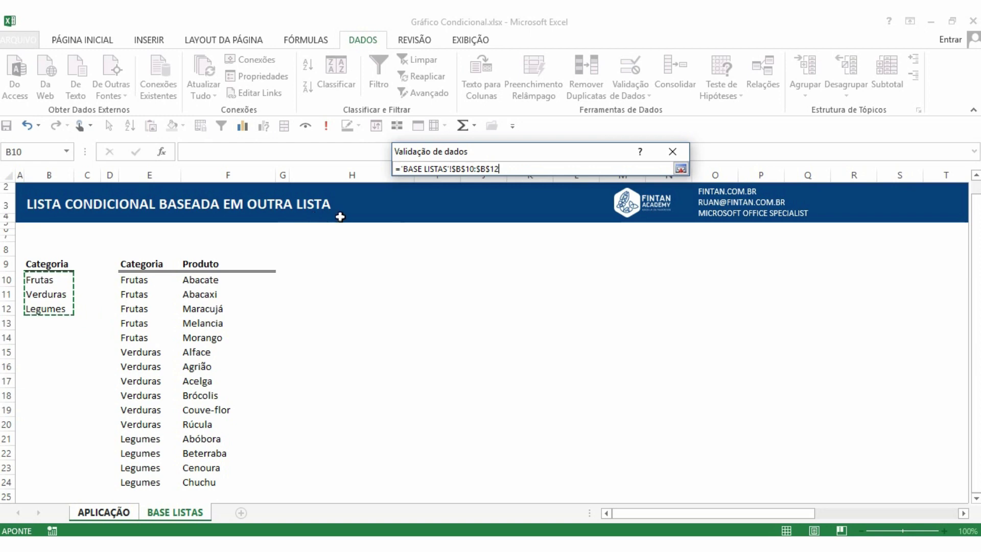
pyautogui.click(681, 169)
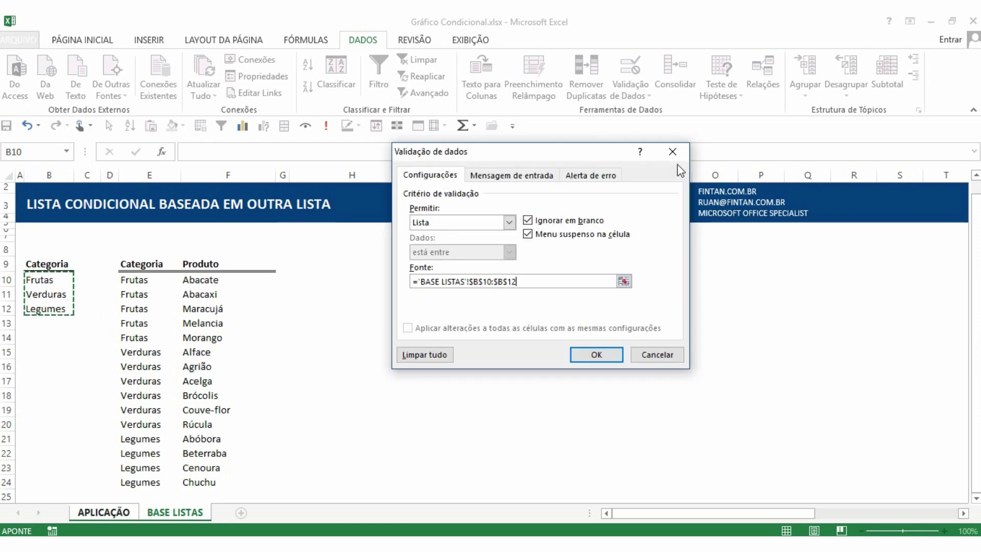
pyautogui.click(588, 355)
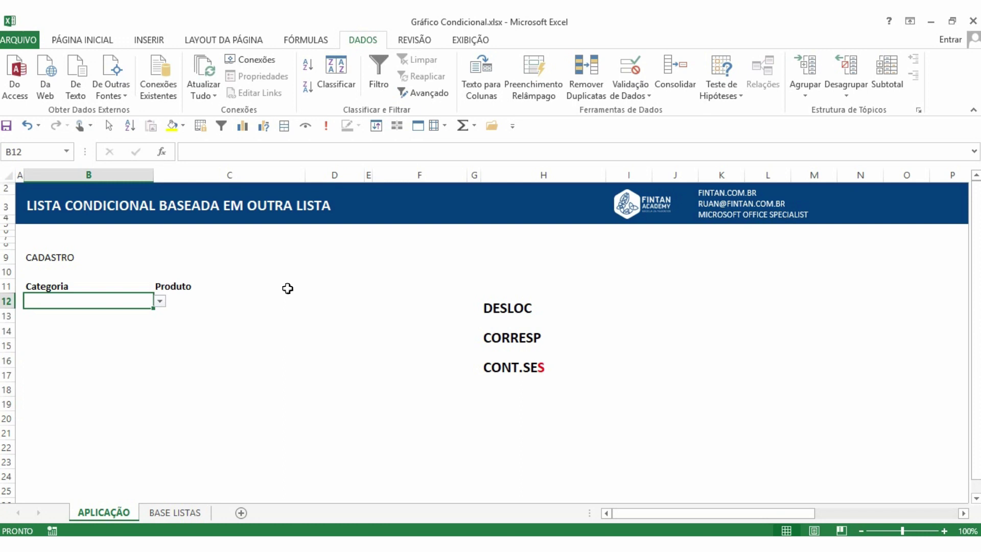
# Step: Choose Frutas as the category in cell B12 and review the matching fruit products on the BASE LISTAS sheet
pyautogui.click(164, 301)
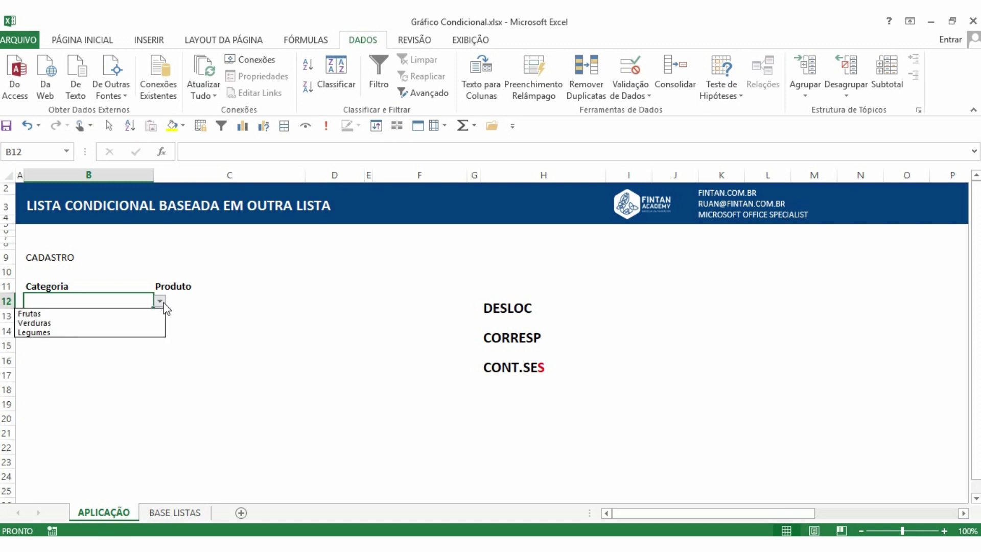
pyautogui.click(122, 317)
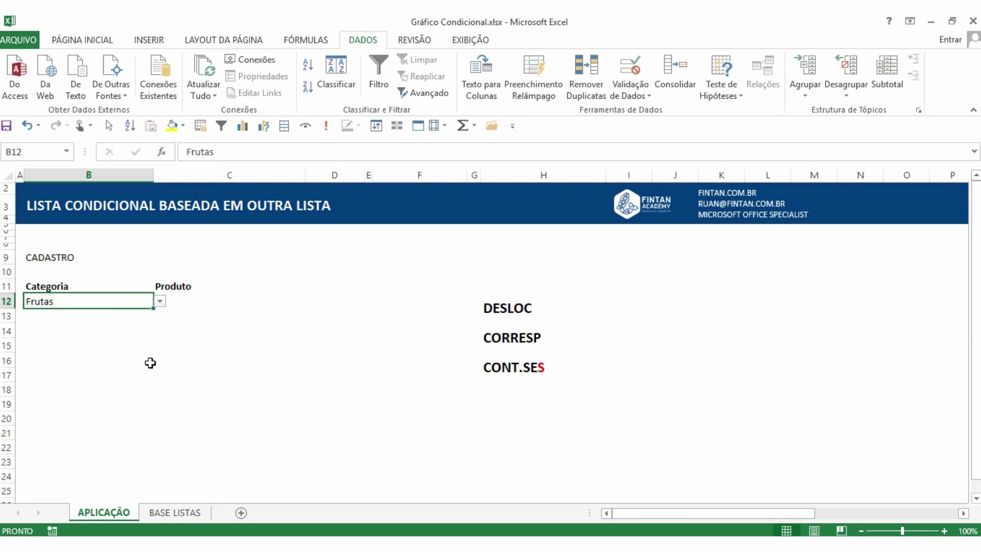
pyautogui.click(194, 299)
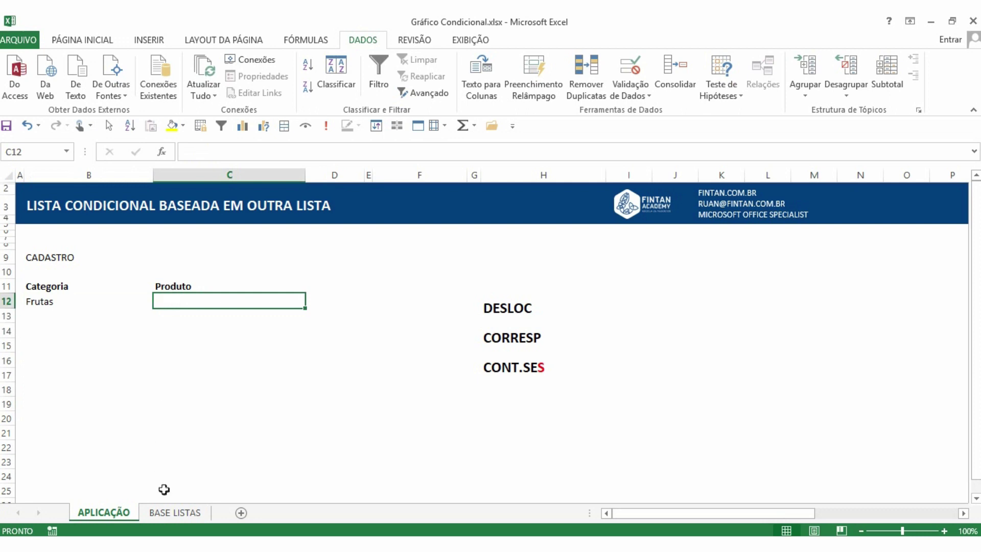
pyautogui.click(175, 512)
pyautogui.moveTo(207, 281); pyautogui.dragTo(192, 338)
pyautogui.click(116, 511)
pyautogui.click(72, 296)
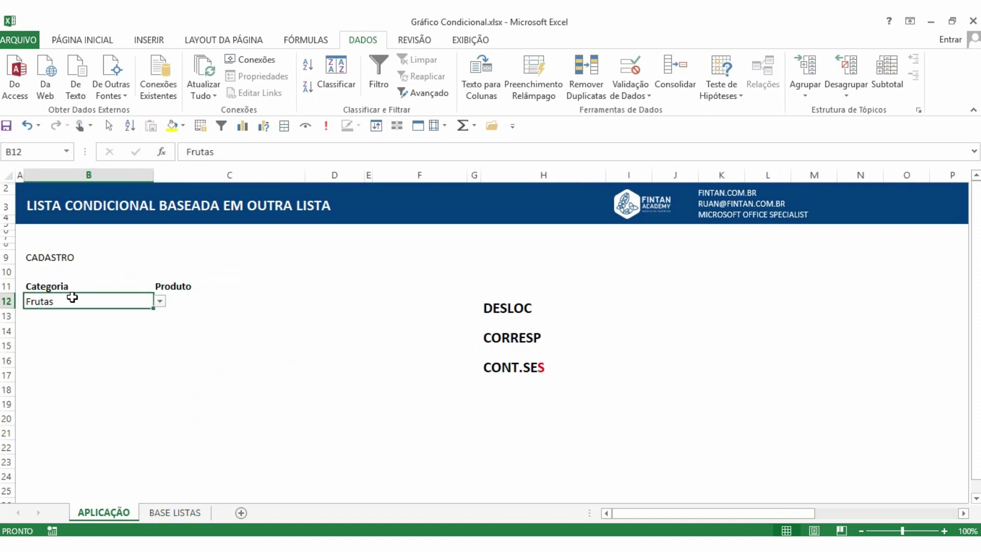
# Step: Begin a DESLOC formula in the Produto cell C12 of the APLICAÇÃO sheet
pyautogui.click(185, 302)
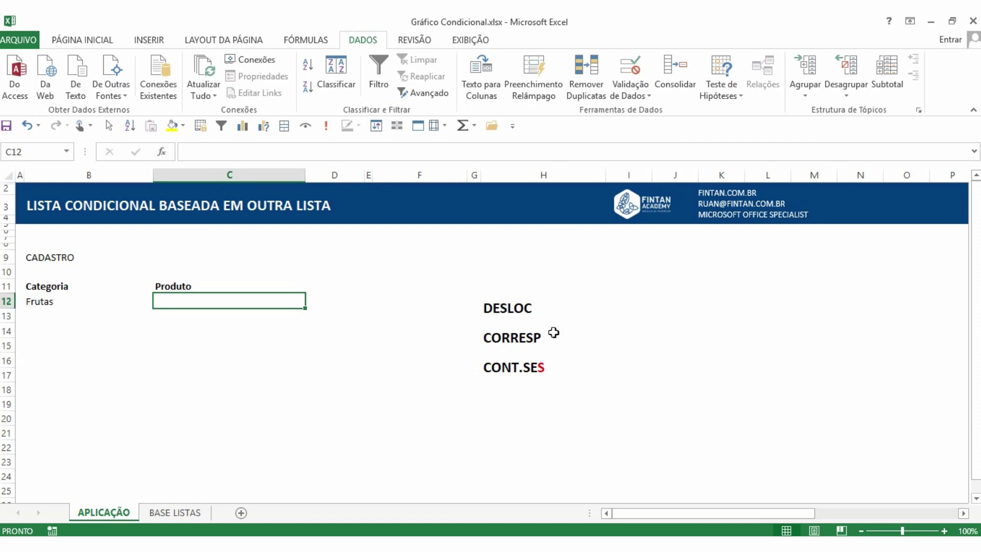
pyautogui.click(945, 532)
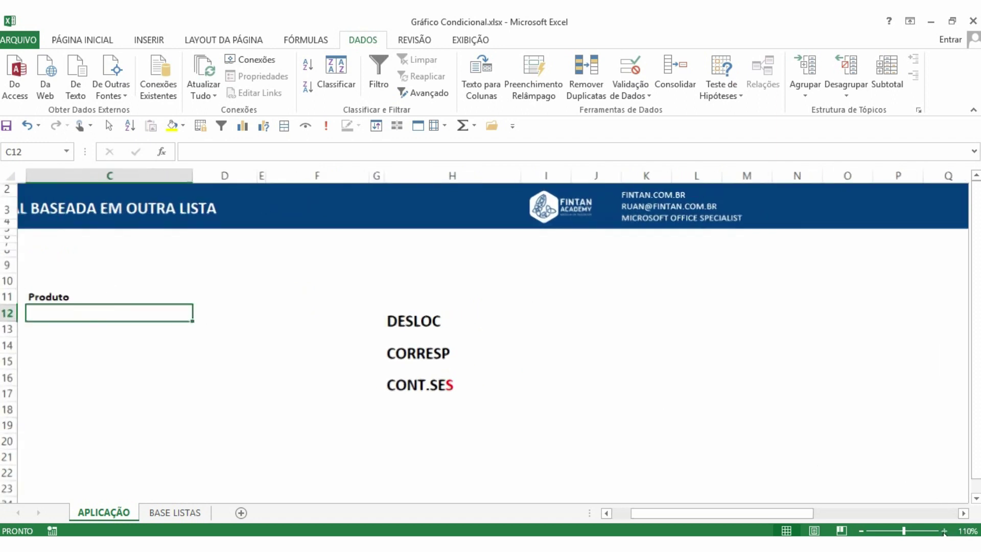
pyautogui.click(944, 531)
pyautogui.moveTo(785, 520); pyautogui.dragTo(765, 519)
pyautogui.click(944, 531)
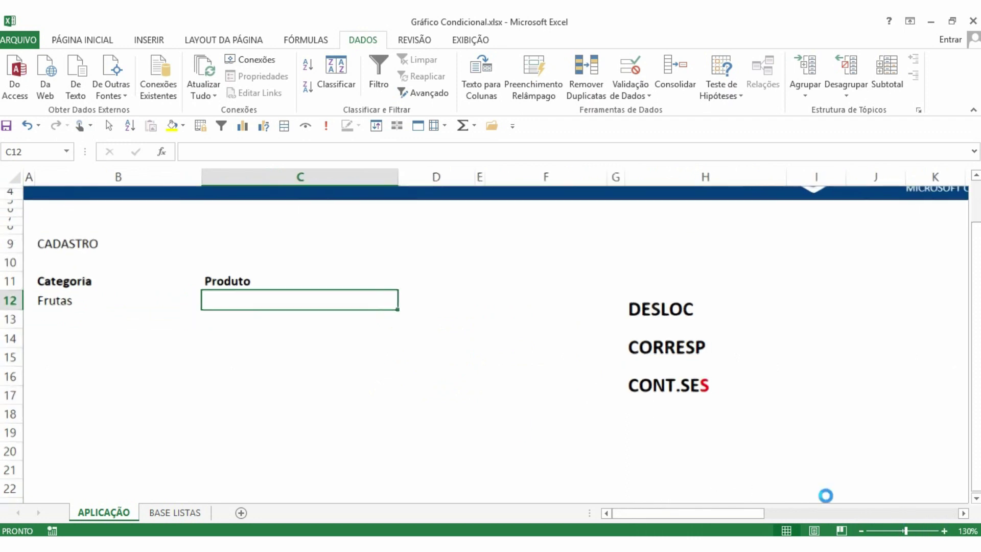
pyautogui.scroll(2, 368, 373)
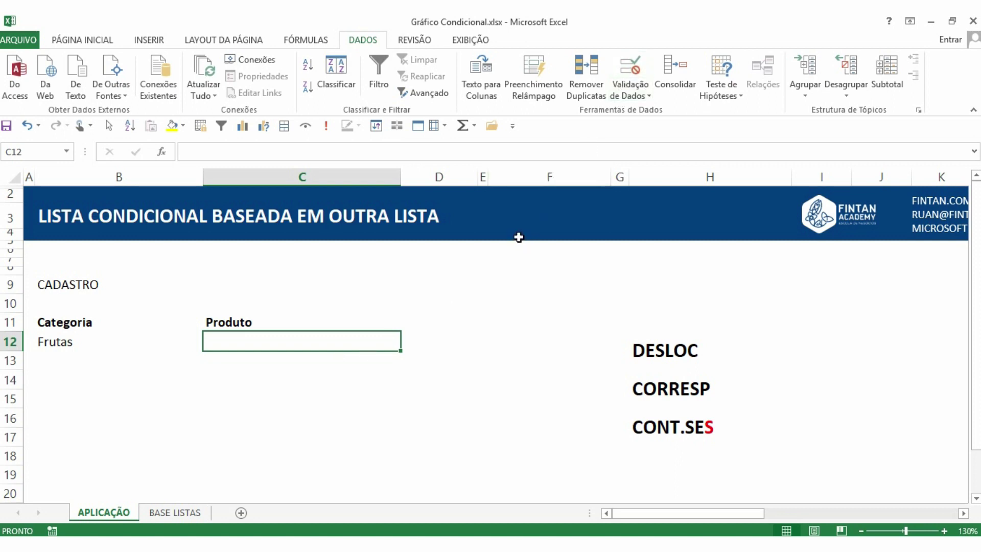
pyautogui.write('=desc')
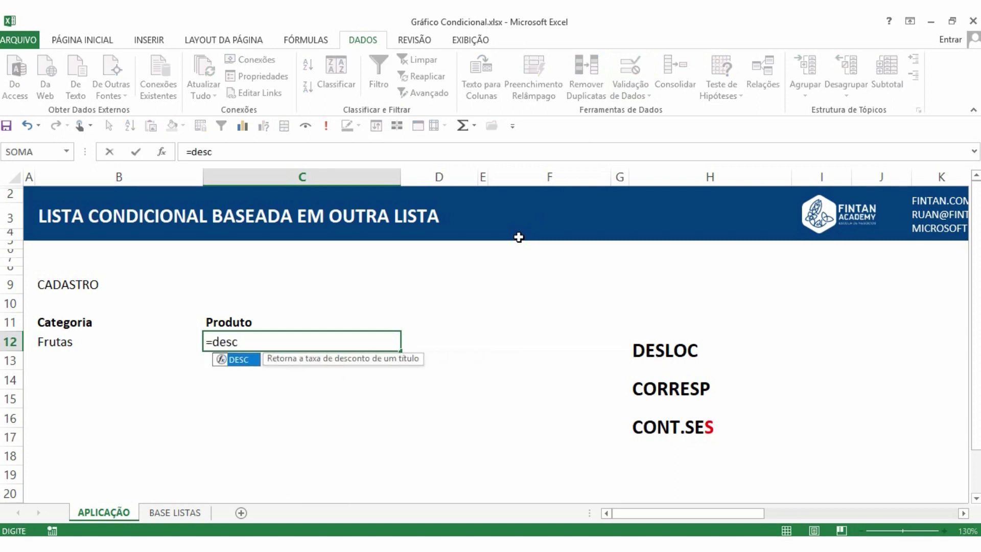
pyautogui.press('BackSpace')
pyautogui.write('l')
pyautogui.press('Tab')
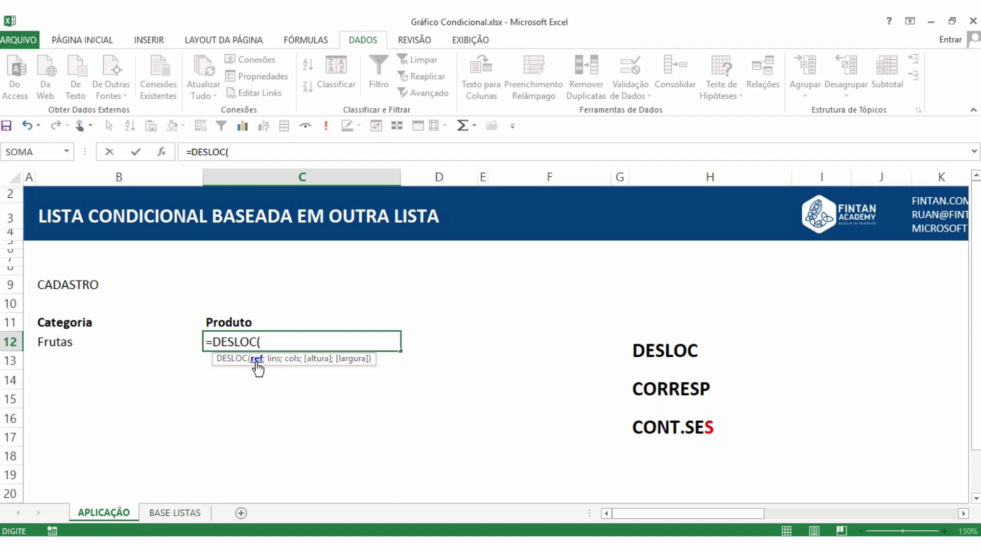
# Step: Set the Produto header cell F9 on the BASE LISTAS sheet as the DESLOC reference argument
pyautogui.click(164, 515)
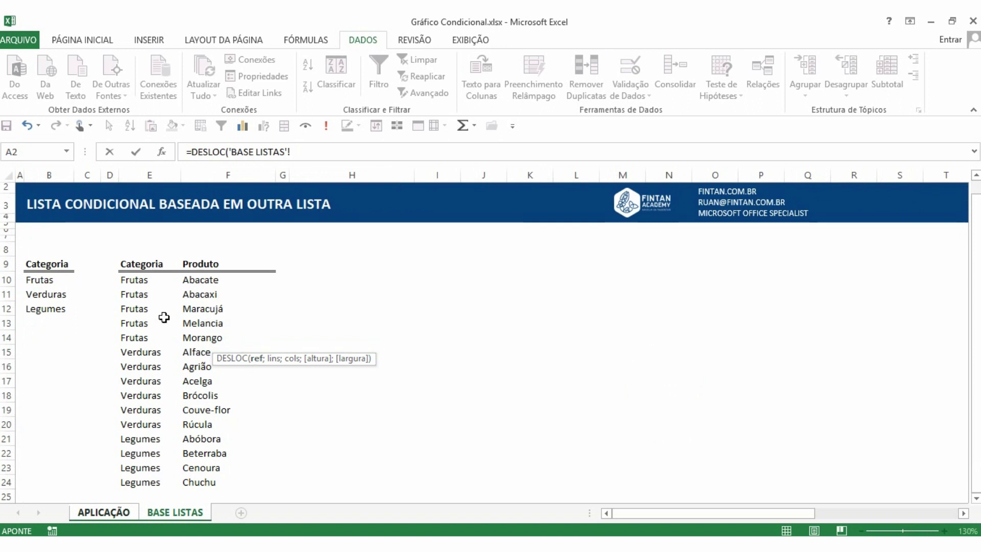
pyautogui.click(197, 263)
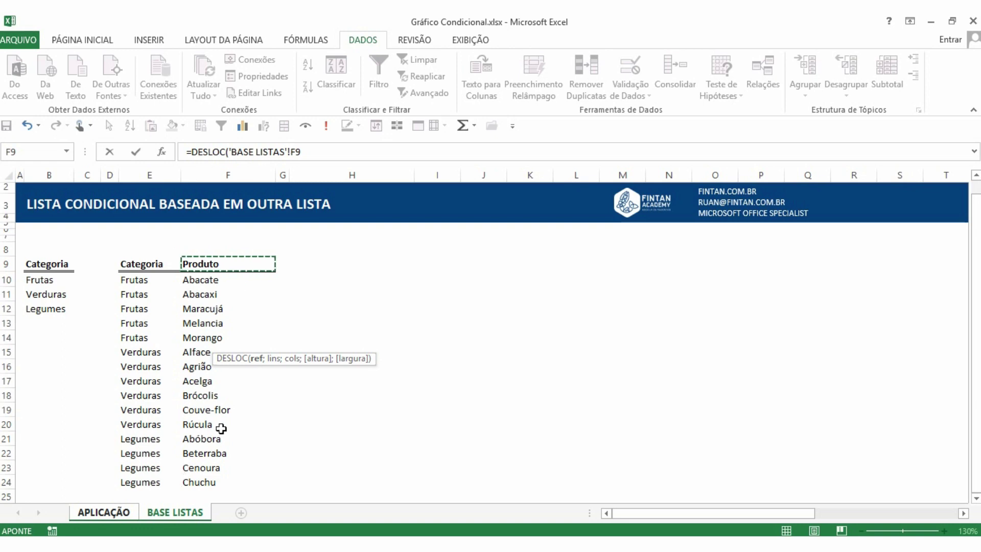
pyautogui.write(';')
pyautogui.moveTo(302, 358); pyautogui.dragTo(417, 263)
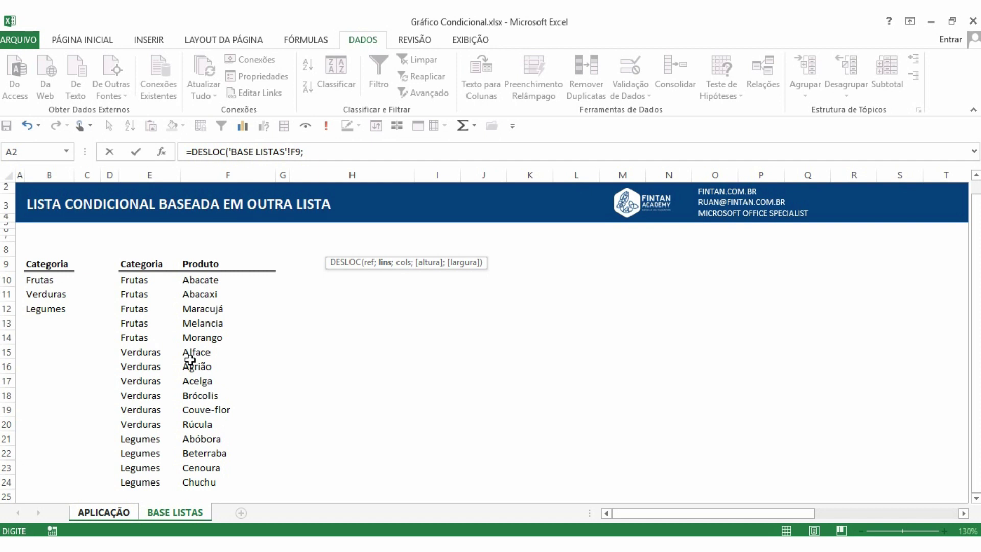
# Step: Nest a CORRESP function as the DESLOC rows argument, with cell B12 of the APLICAÇÃO sheet as its lookup value
pyautogui.write('corres')
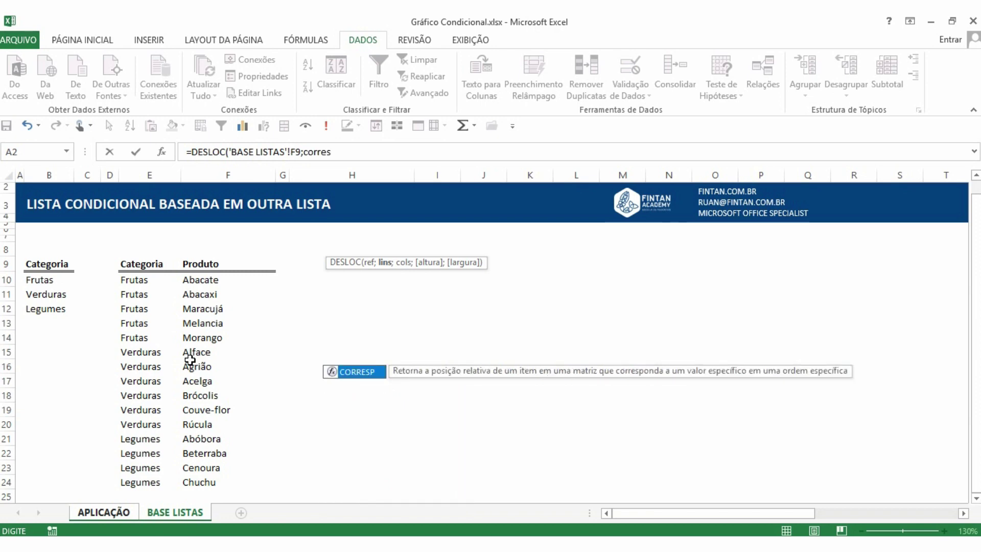
pyautogui.press('Tab')
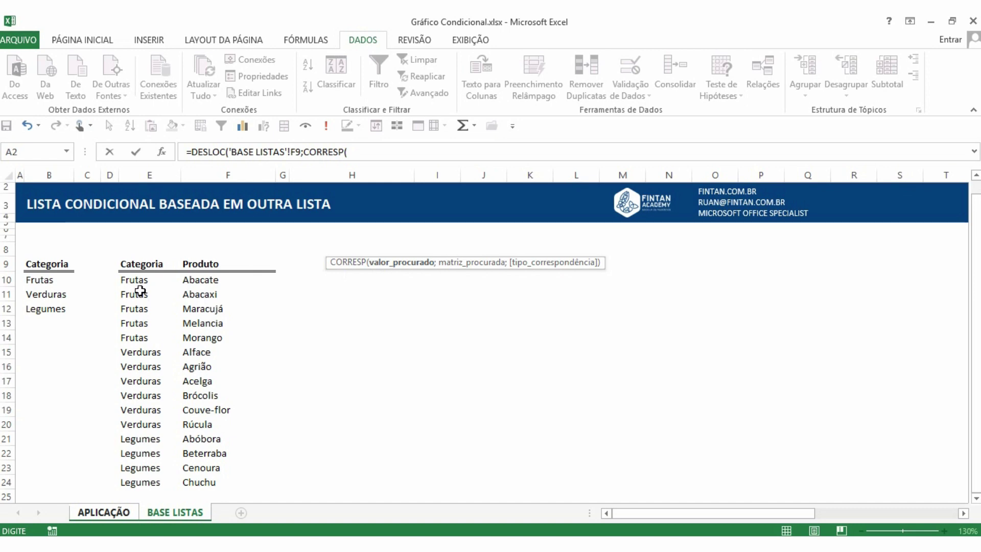
pyautogui.click(103, 513)
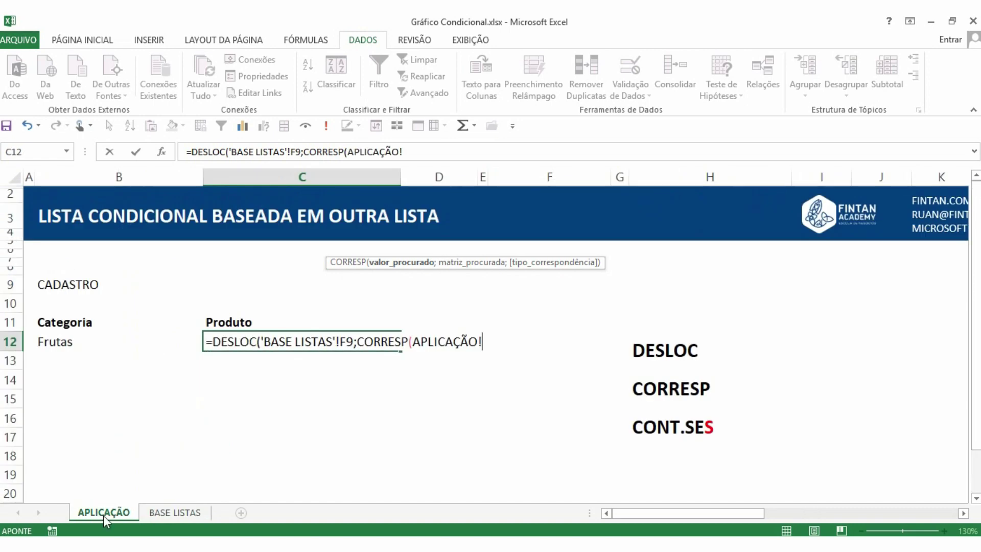
pyautogui.click(60, 342)
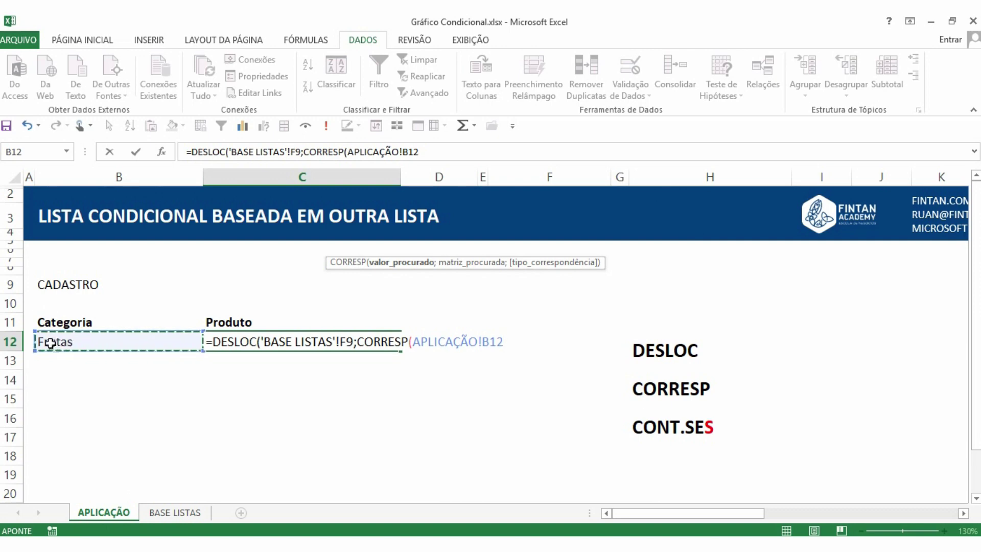
pyautogui.write(';')
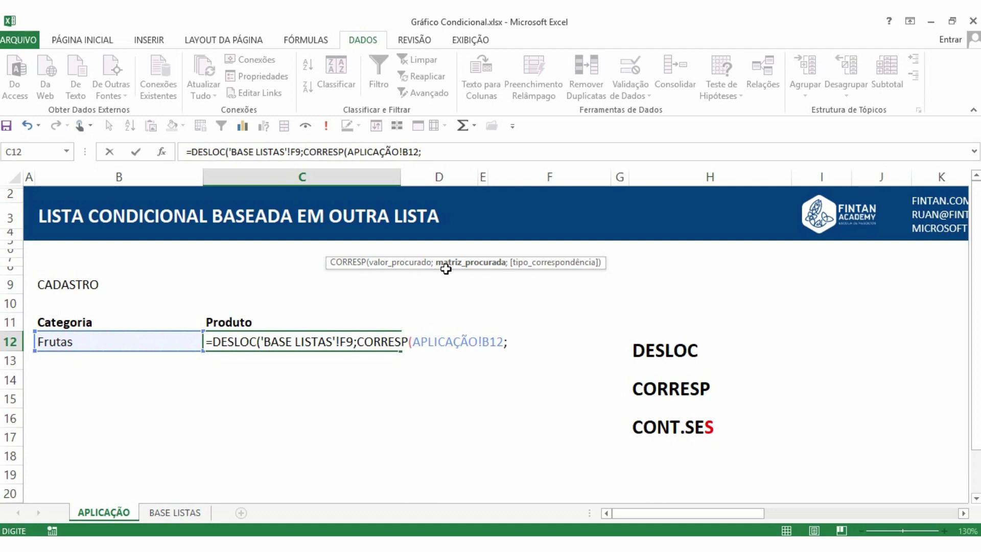
# Step: Complete CORRESP with the category range E10:E24 of the BASE LISTAS sheet and match type 0 for an exact match
pyautogui.click(174, 513)
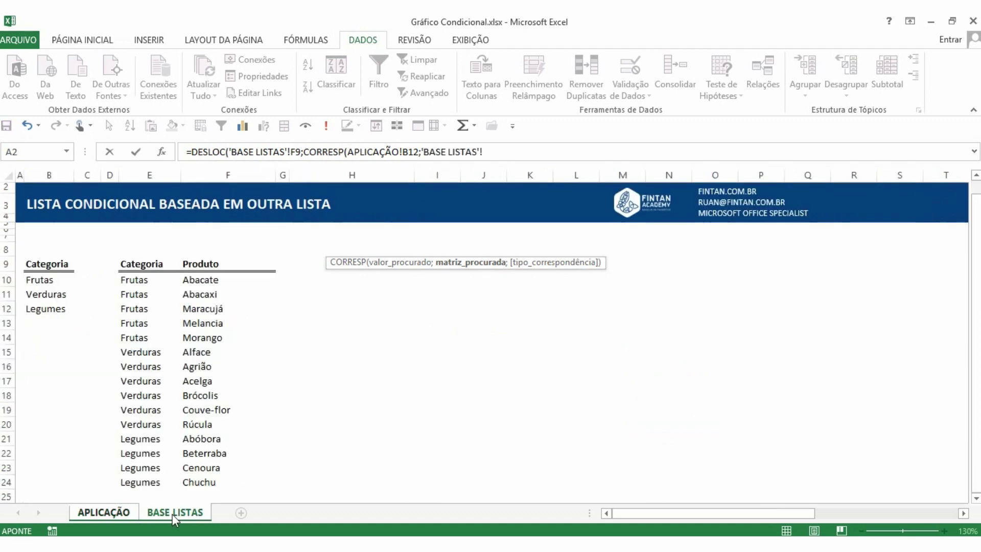
pyautogui.moveTo(140, 276); pyautogui.dragTo(133, 480)
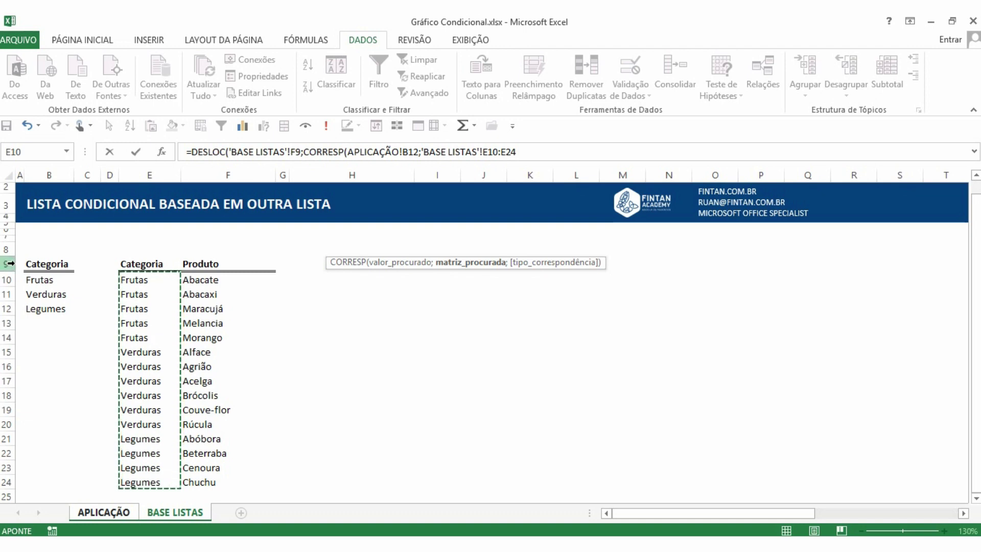
pyautogui.write(';')
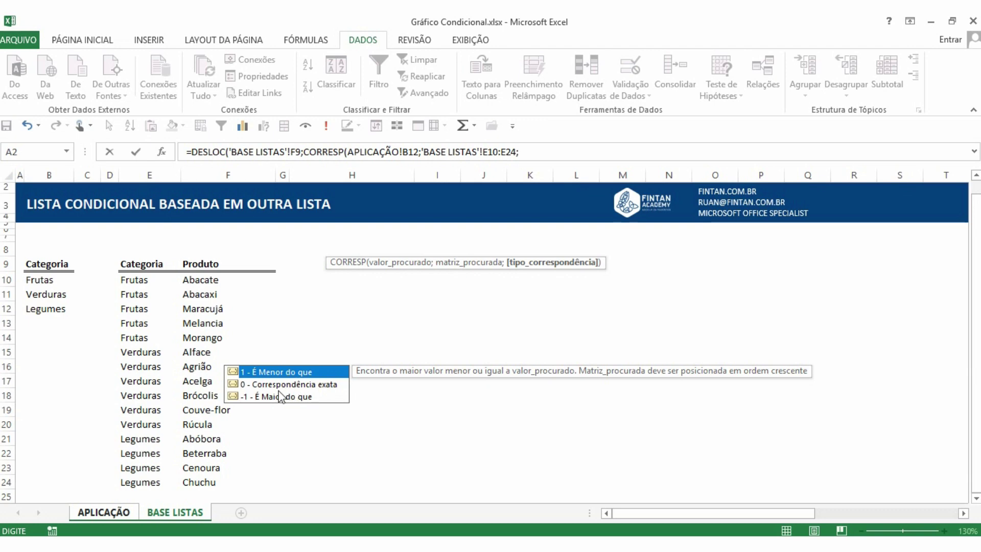
pyautogui.write('0')
pyautogui.press('Escape')
pyautogui.write(')')
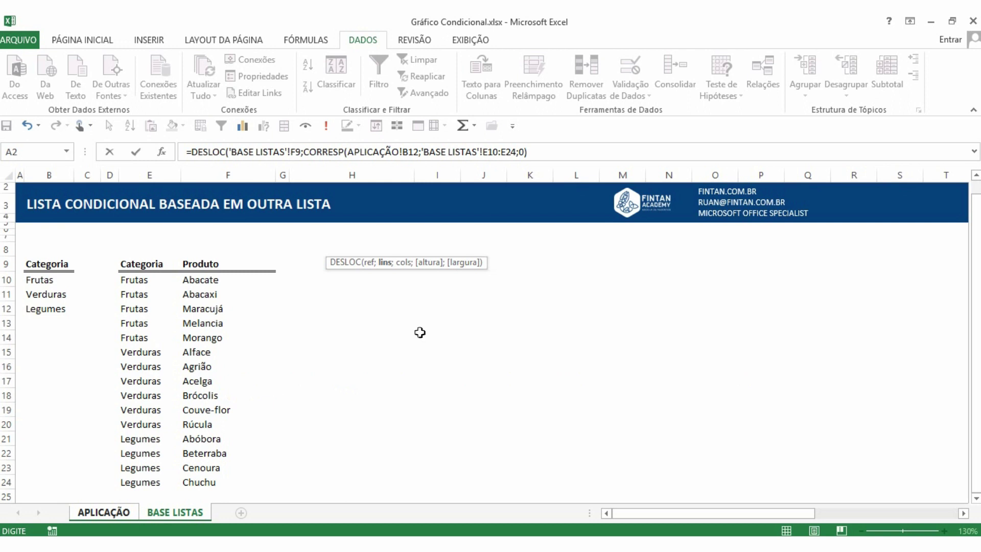
# Step: Set the DESLOC columns argument to 0 and review the arguments entered so far, returning to the height argument
pyautogui.click(534, 152)
pyautogui.write(';0')
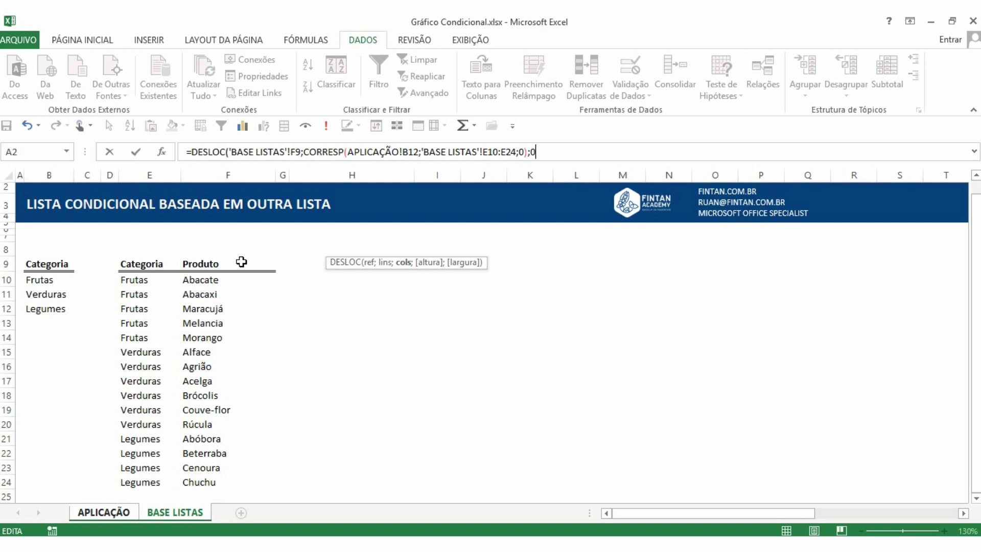
pyautogui.write(';')
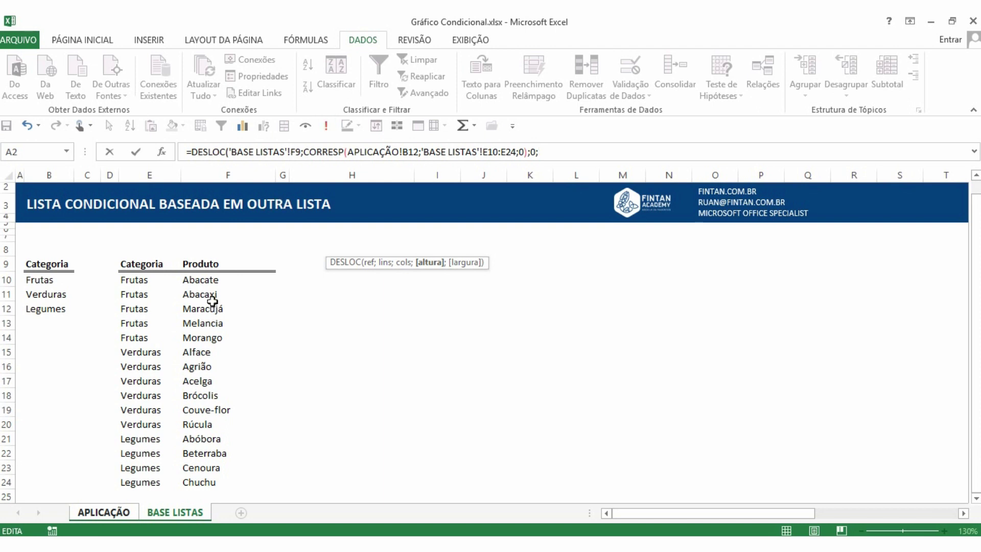
pyautogui.click(283, 152)
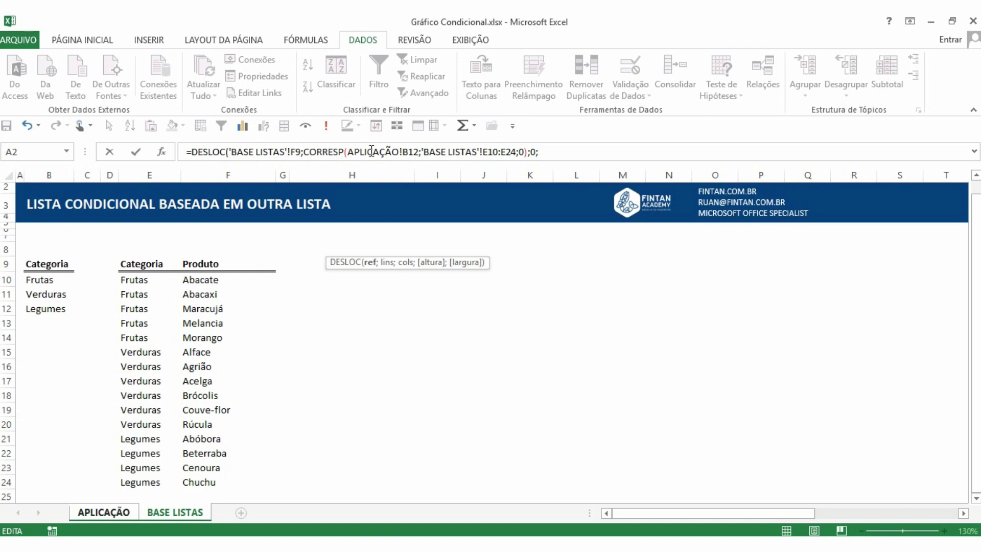
pyautogui.click(467, 152)
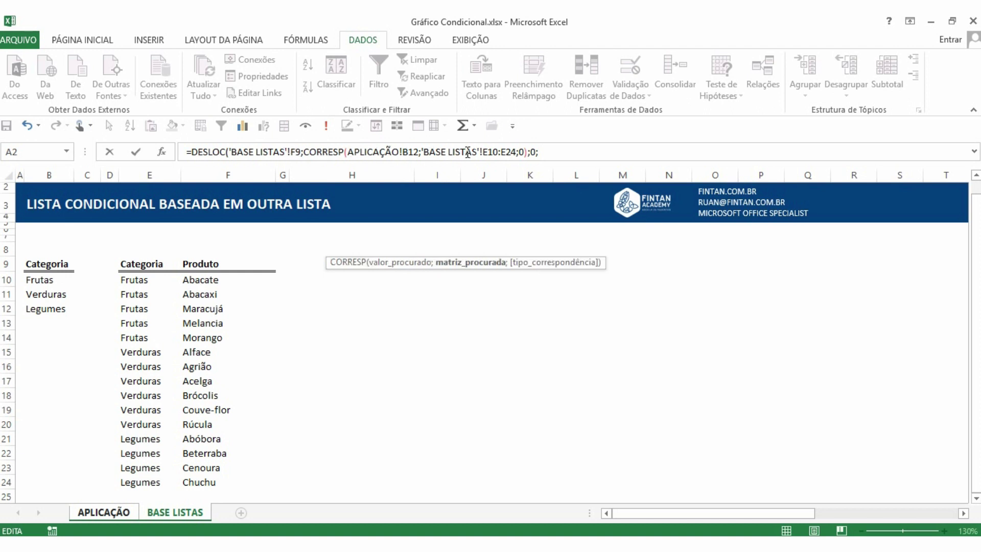
pyautogui.click(552, 153)
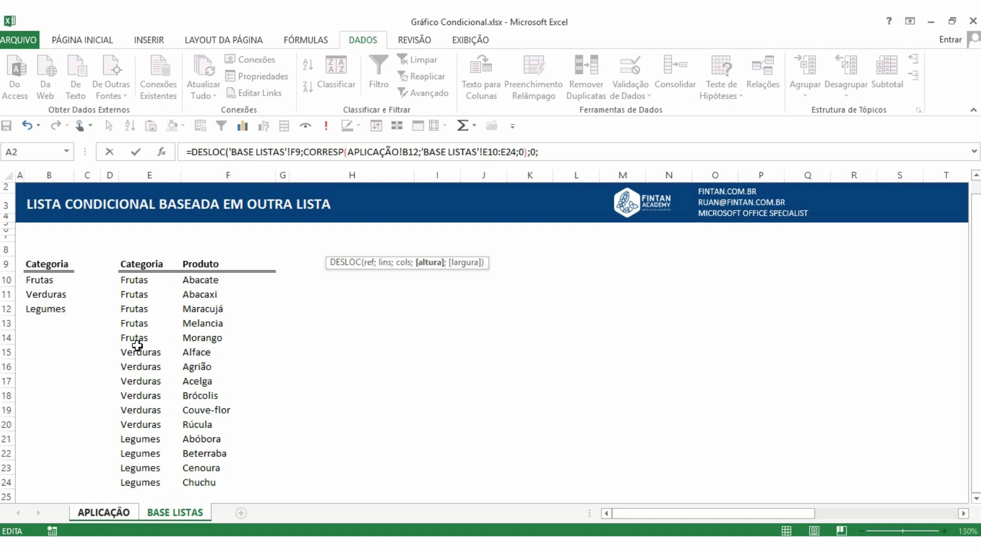
# Step: Nest a CONT.SE function as the DESLOC height argument, with range E10:E24 of the BASE LISTAS sheet
pyautogui.write('cont')
pyautogui.press('Down')
pyautogui.press('Down')
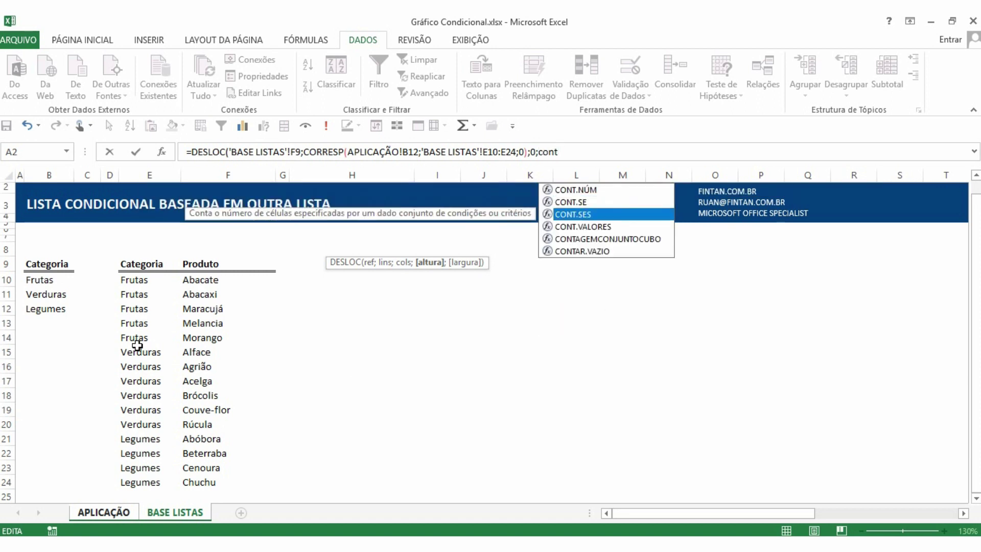
pyautogui.press('Up')
pyautogui.press('Tab')
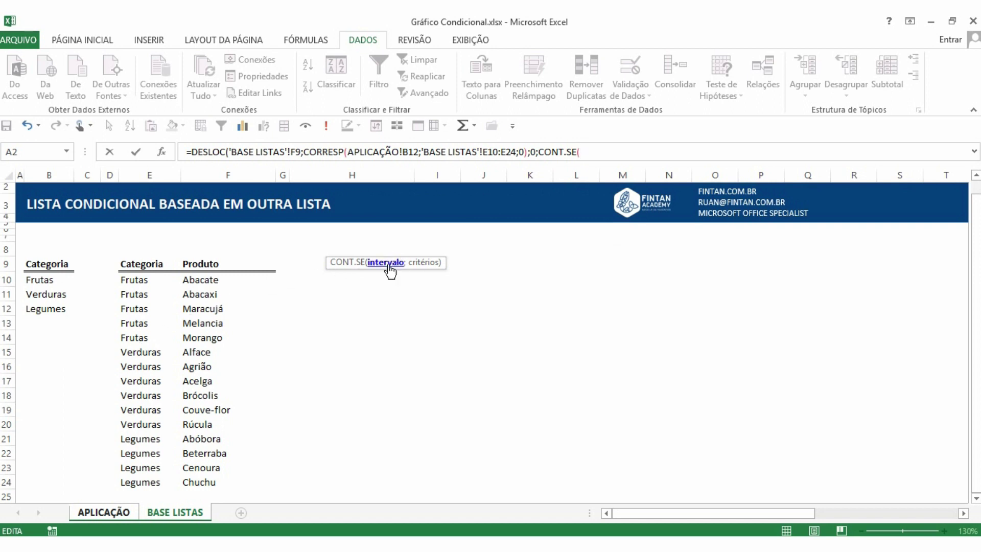
pyautogui.click(136, 282)
pyautogui.moveTo(137, 287); pyautogui.dragTo(128, 483)
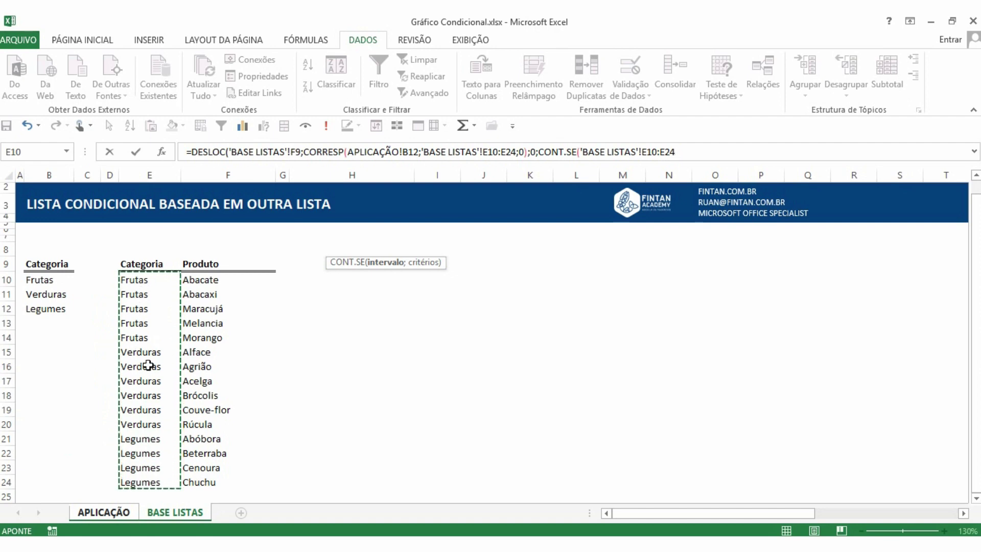
pyautogui.write(';')
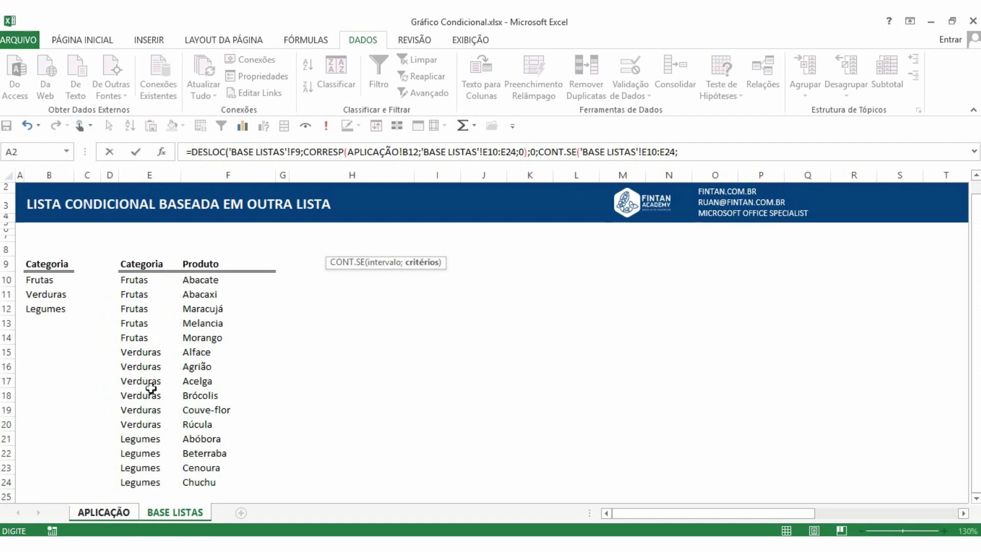
# Step: Set cell B12 of the APLICAÇÃO sheet as the CONT.SE criterion, then close and enter the DESLOC formula in C12
pyautogui.click(103, 513)
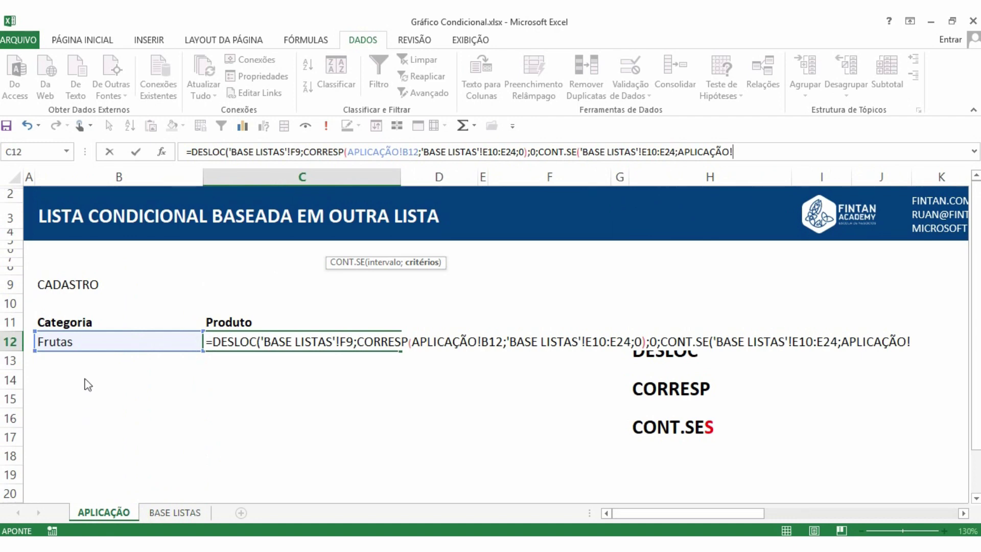
pyautogui.click(87, 351)
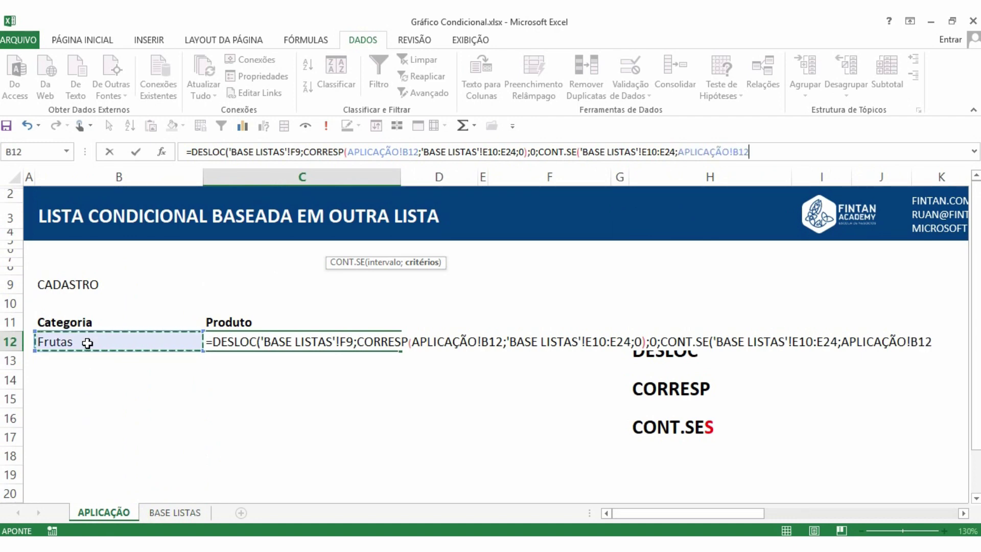
pyautogui.write('))')
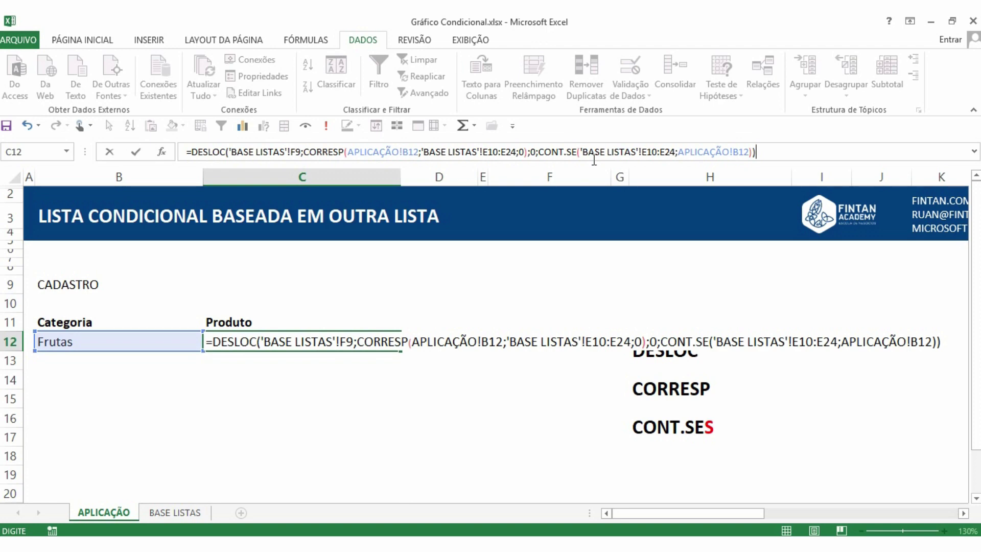
pyautogui.press('Return')
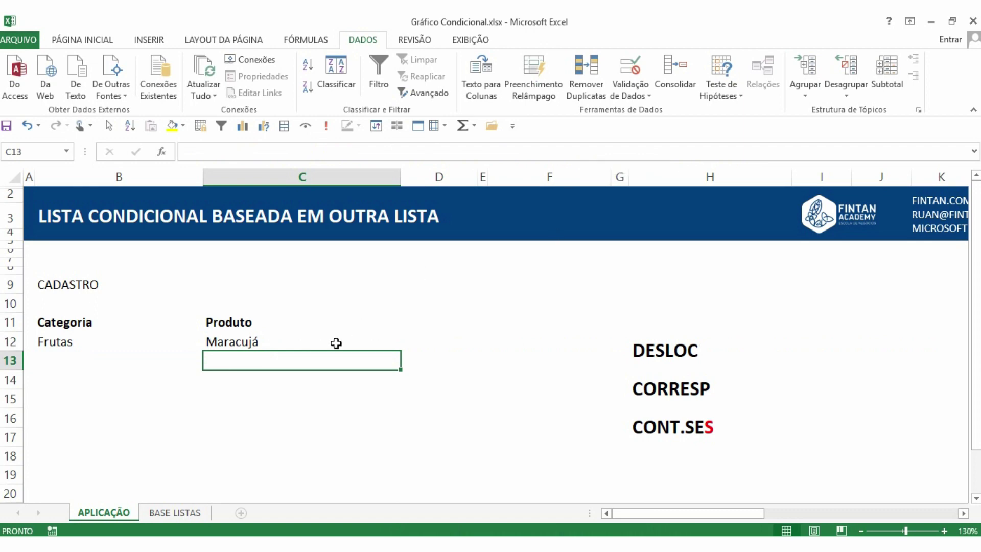
# Step: Copy the full DESLOC formula text from cell C12 and leave cell editing
pyautogui.click(336, 342)
pyautogui.moveTo(783, 152); pyautogui.dragTo(185, 153)
pyautogui.hotkey('ctrl', 'c')
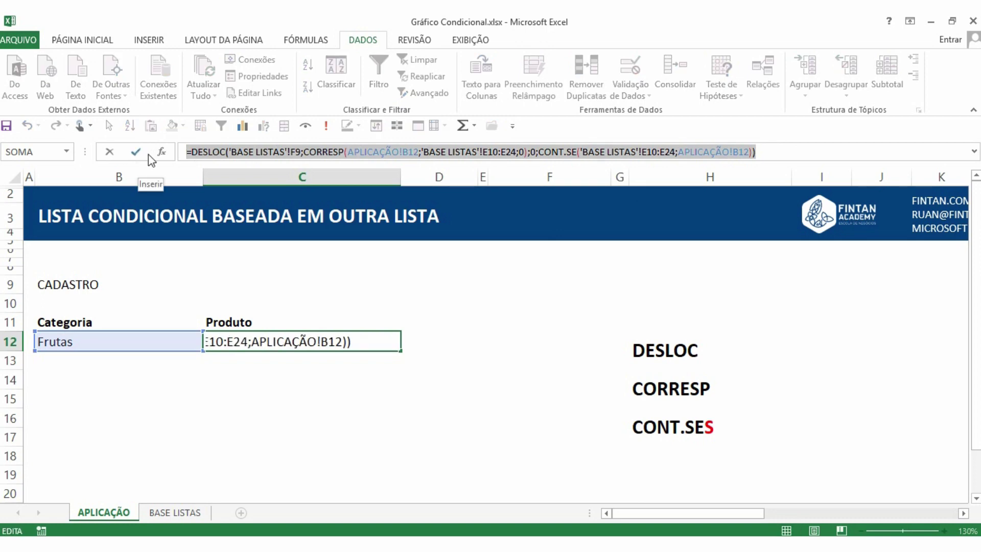
pyautogui.click(148, 155)
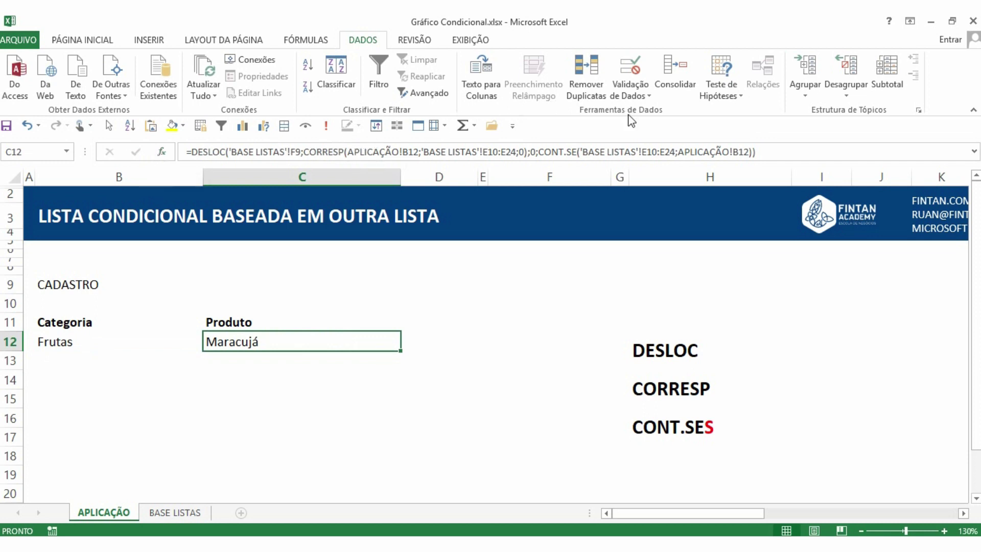
# Step: Add a Lista data validation to cell C12 with the copied DESLOC formula as its source
pyautogui.click(633, 68)
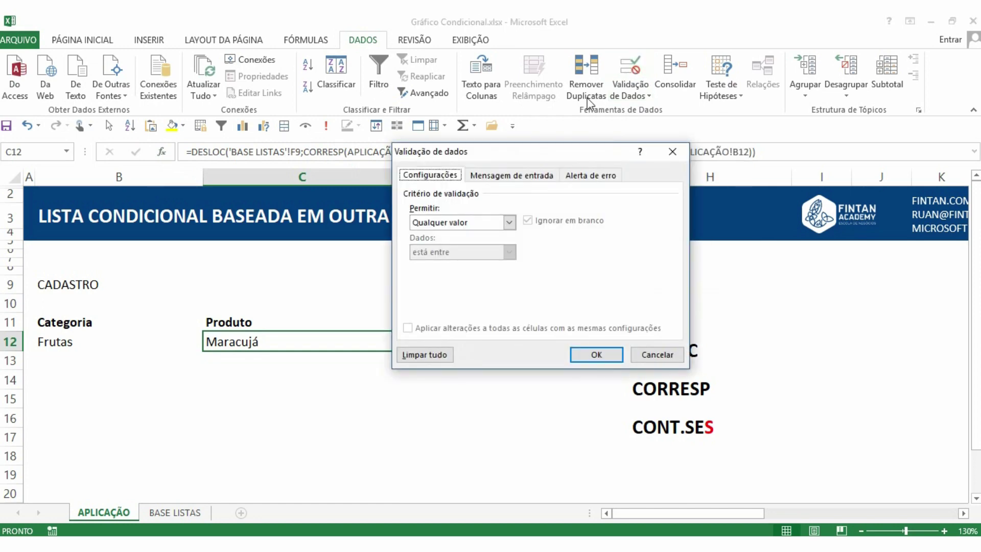
pyautogui.click(480, 223)
pyautogui.click(440, 258)
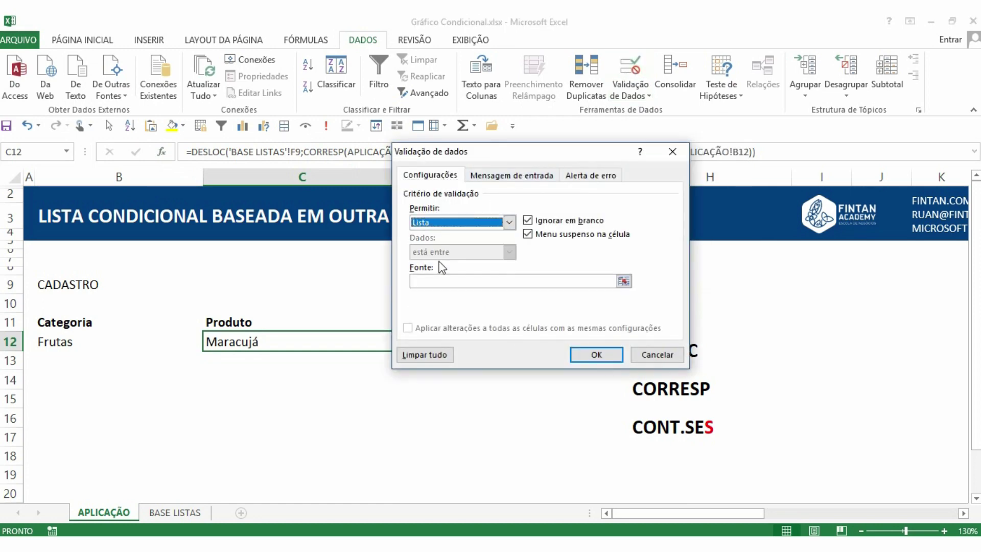
pyautogui.click(431, 284)
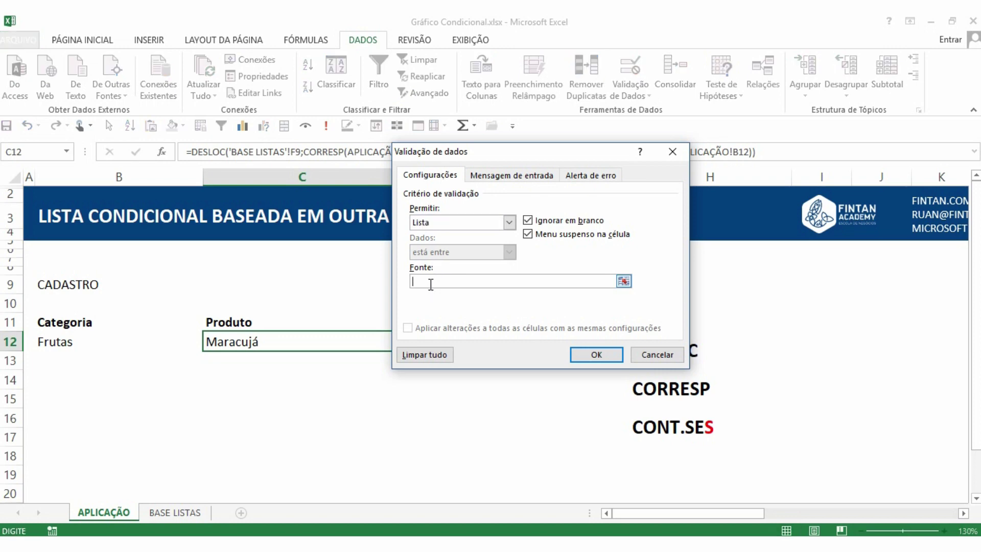
pyautogui.hotkey('ctrl', 'v')
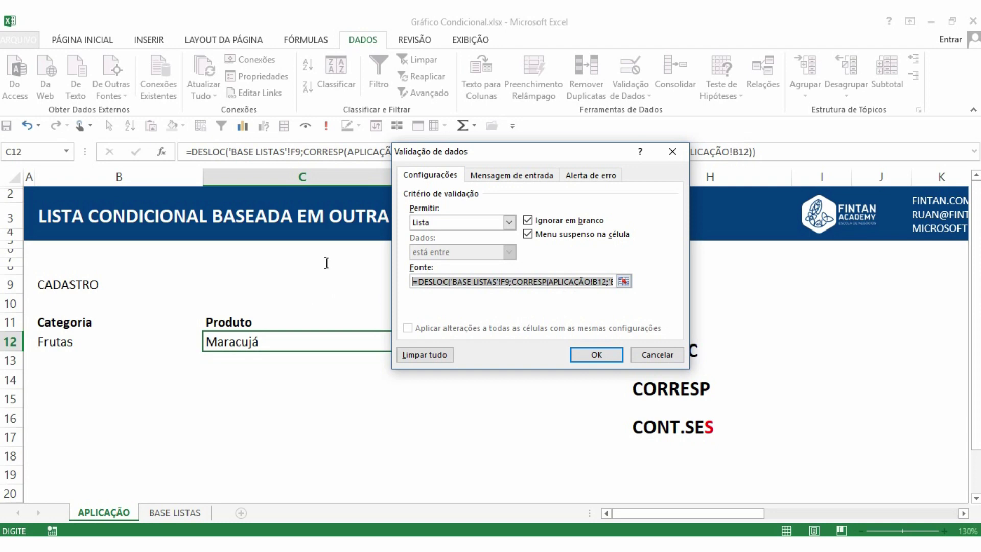
pyautogui.click(606, 359)
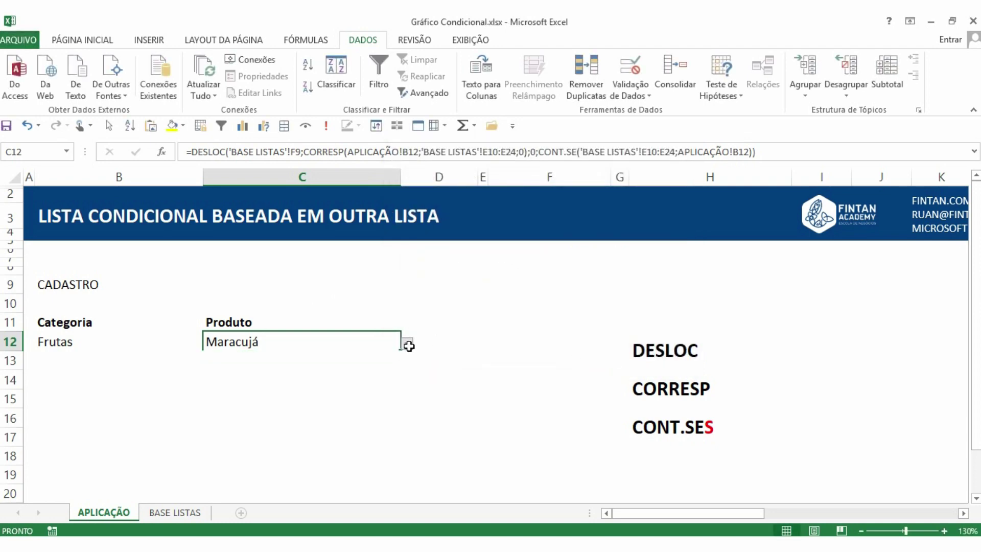
# Step: Choose Morango as the product in cell C12 and change the category in cell B12 to Verduras
pyautogui.click(406, 343)
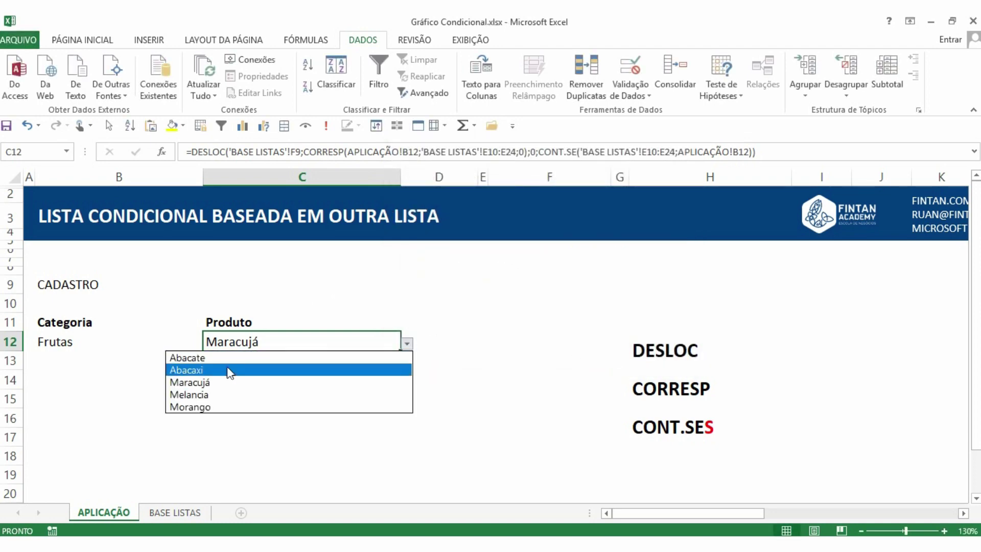
pyautogui.click(211, 408)
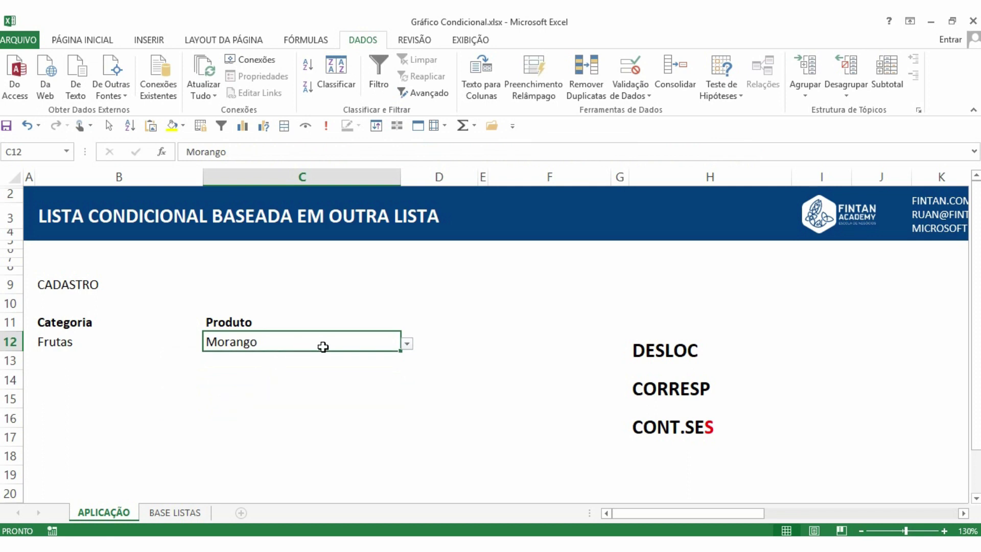
pyautogui.click(147, 346)
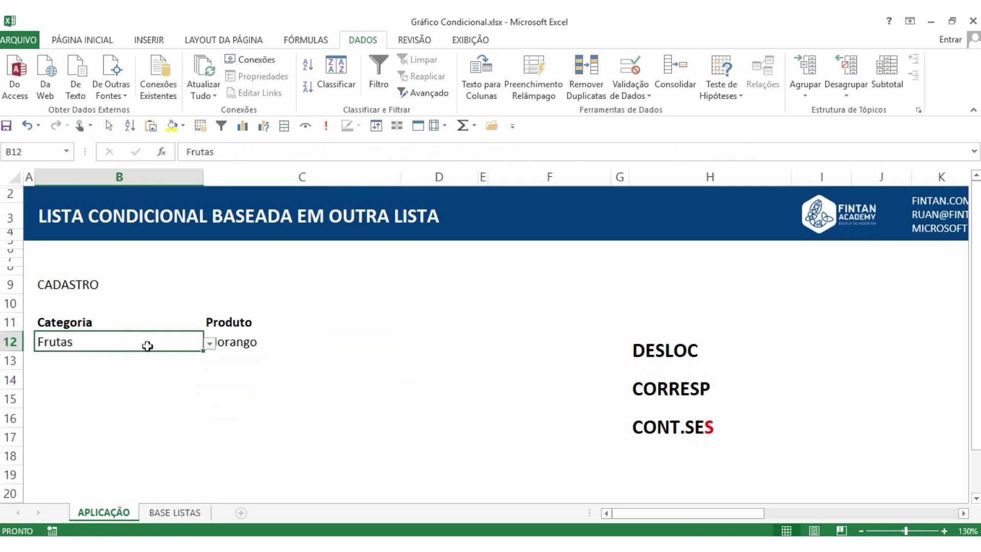
pyautogui.click(212, 344)
pyautogui.click(156, 370)
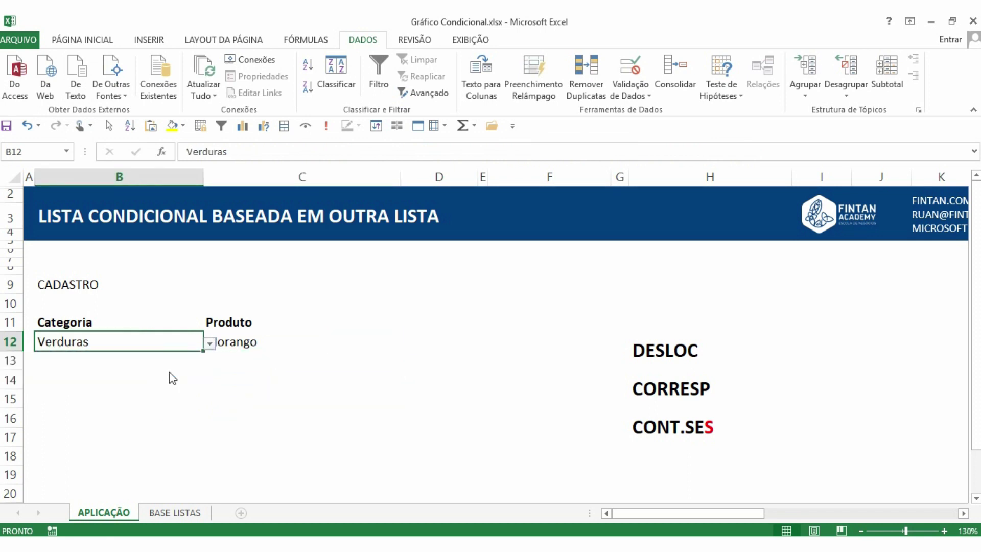
# Step: Check the product options offered in cell C12 for Verduras and change the category in cell B12 to Legumes
pyautogui.click(296, 342)
pyautogui.click(407, 344)
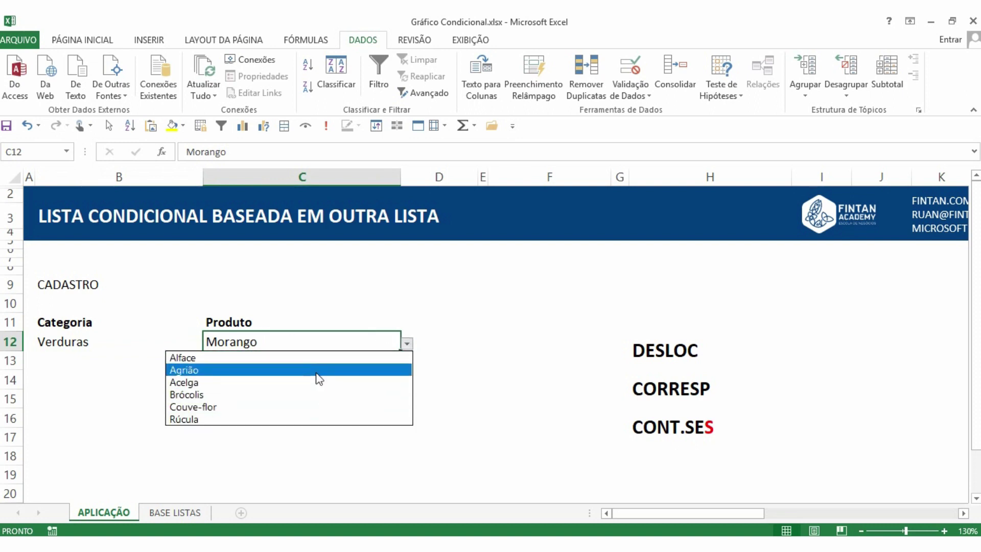
pyautogui.click(98, 342)
pyautogui.click(212, 344)
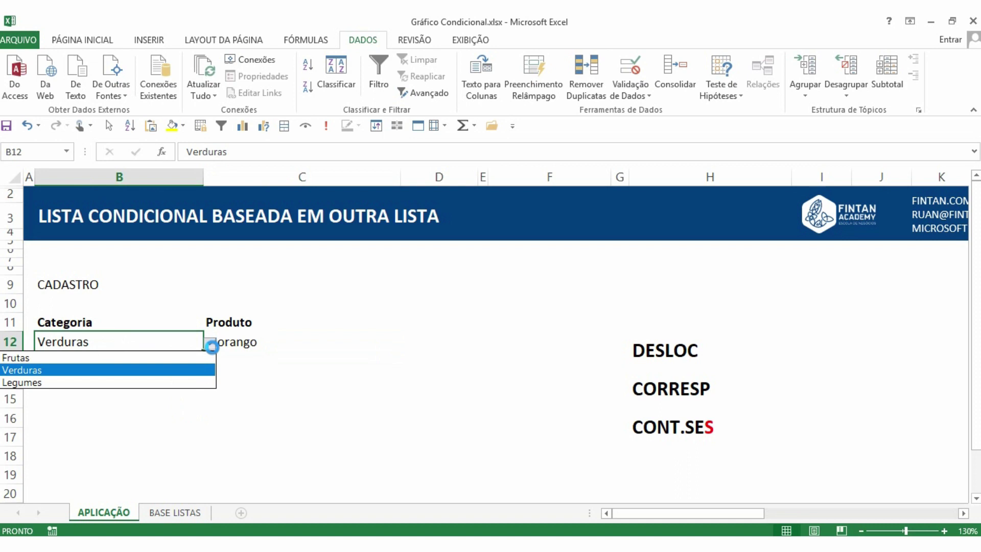
pyautogui.click(149, 382)
# Step: Check the product options offered in cell C12 for the Legumes category without choosing one
pyautogui.click(266, 345)
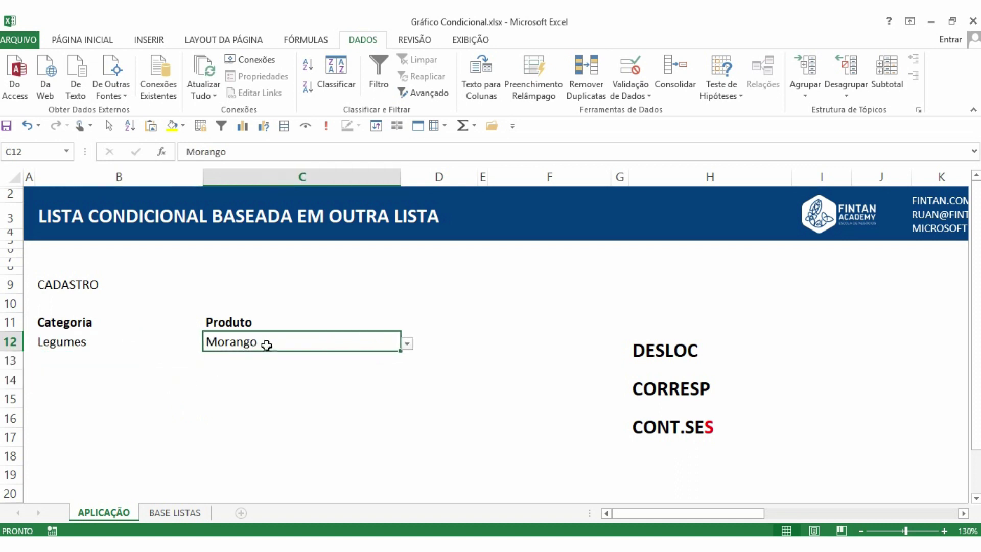
pyautogui.click(407, 343)
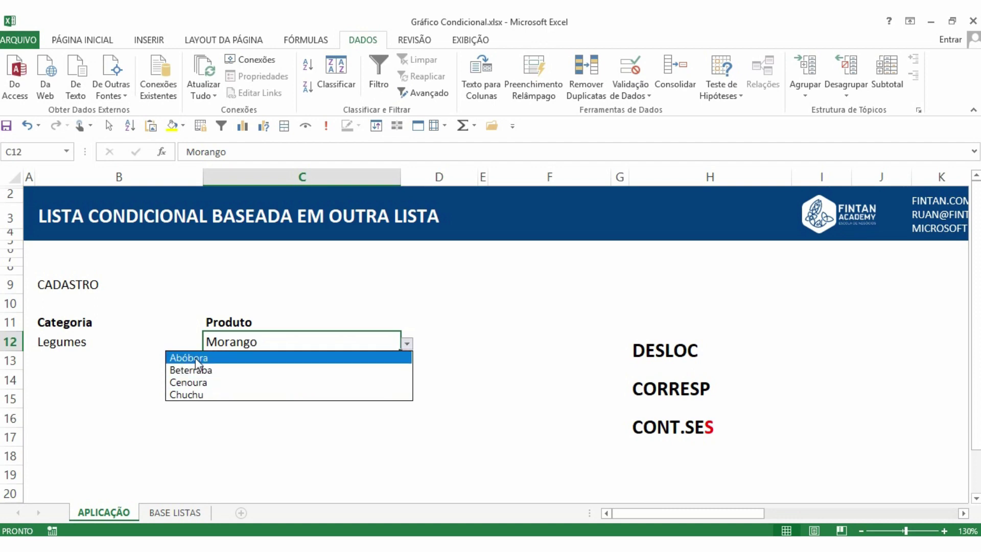
pyautogui.press('Escape')
# Step: Examine the Legumes rows and their matching products in the BASE LISTAS sheet
pyautogui.click(164, 510)
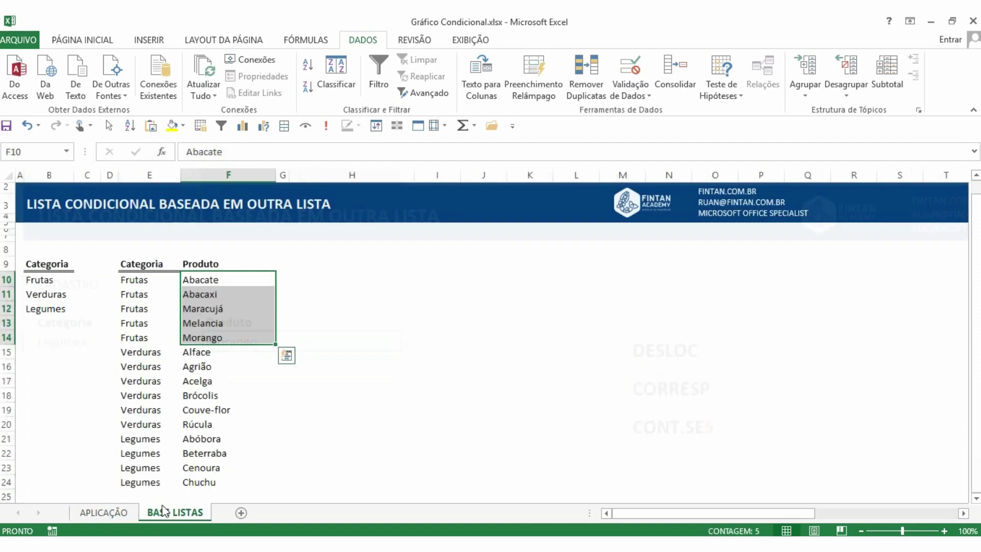
pyautogui.moveTo(151, 438); pyautogui.dragTo(140, 487)
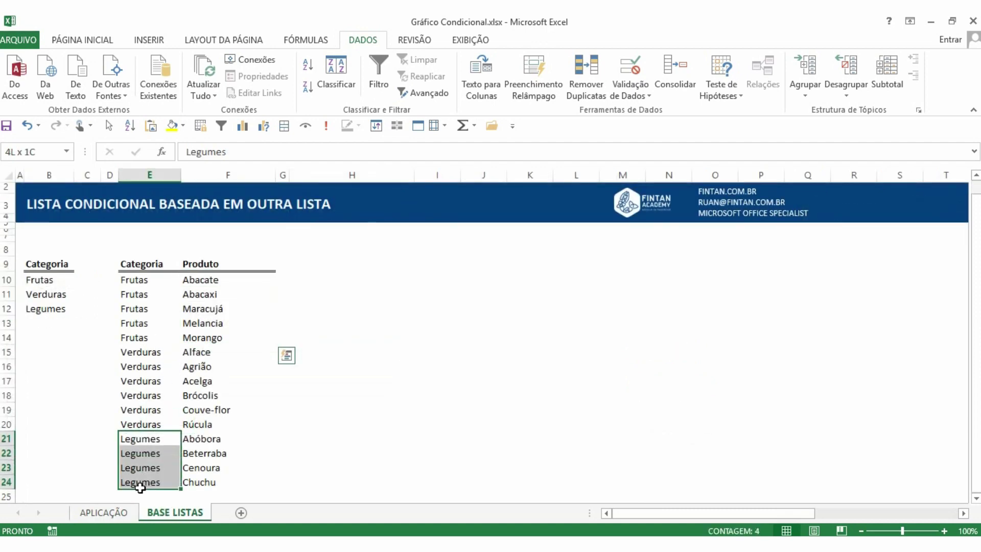
pyautogui.click(193, 438)
pyautogui.click(193, 453)
pyautogui.click(192, 468)
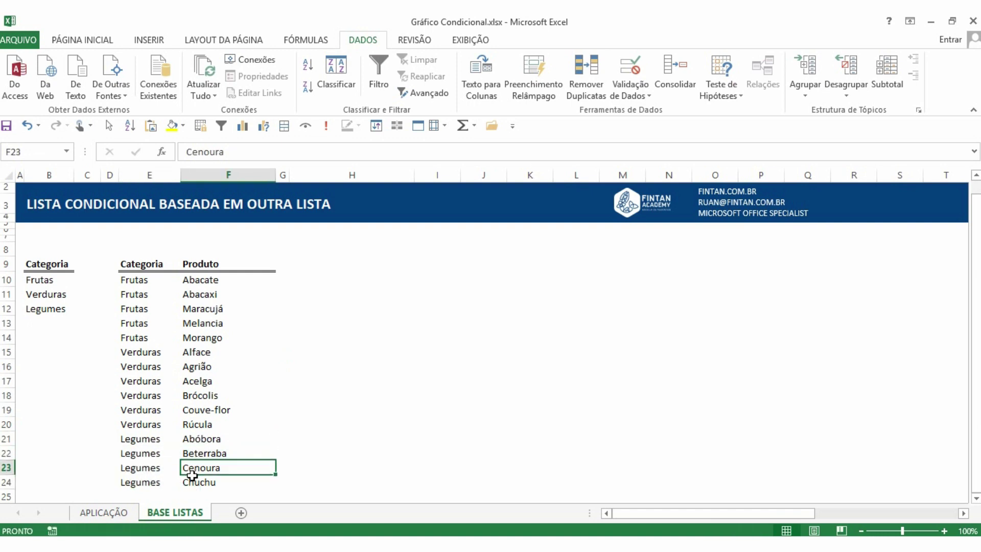
pyautogui.click(192, 481)
pyautogui.click(143, 367)
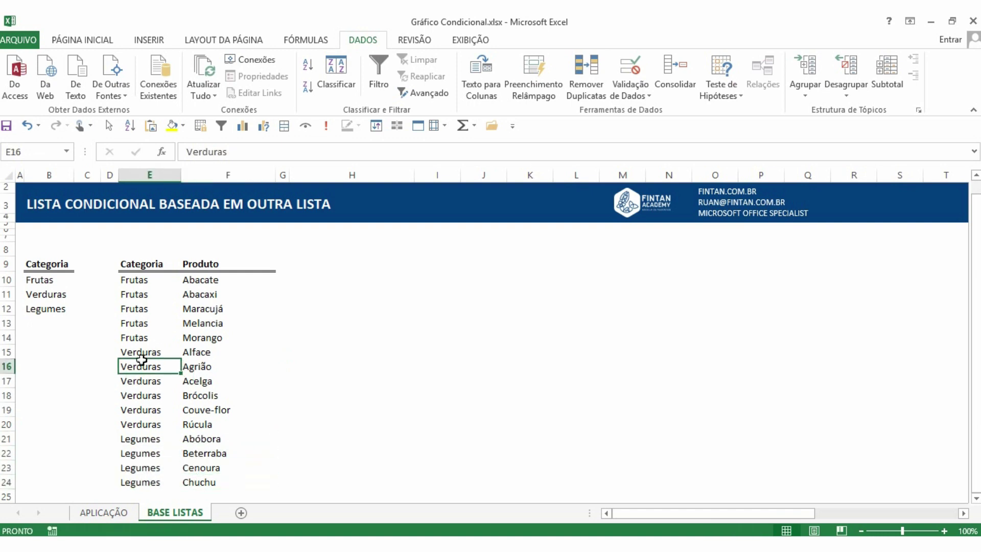
# Step: Return to the APLICAÇÃO sheet and review the product options in cell C12 again
pyautogui.click(113, 510)
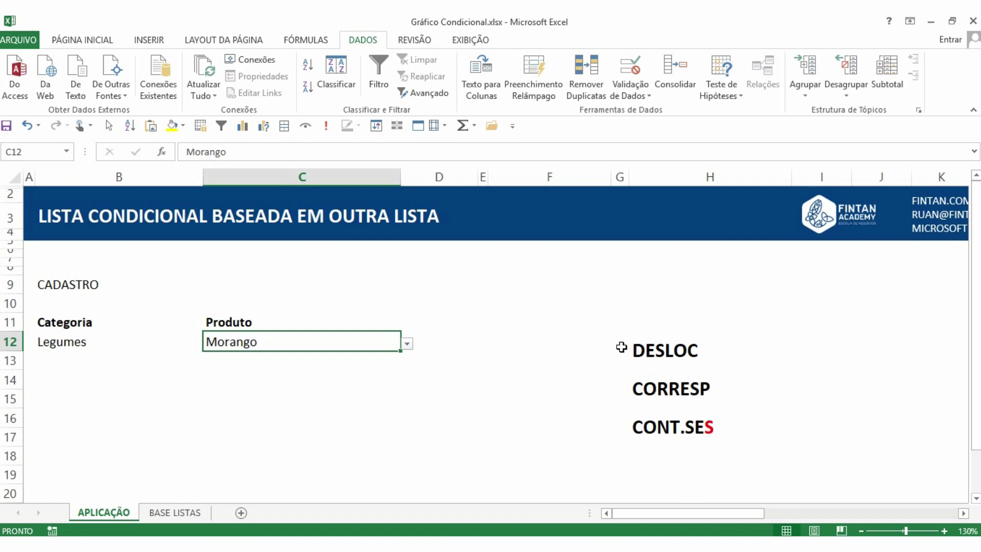
pyautogui.click(408, 344)
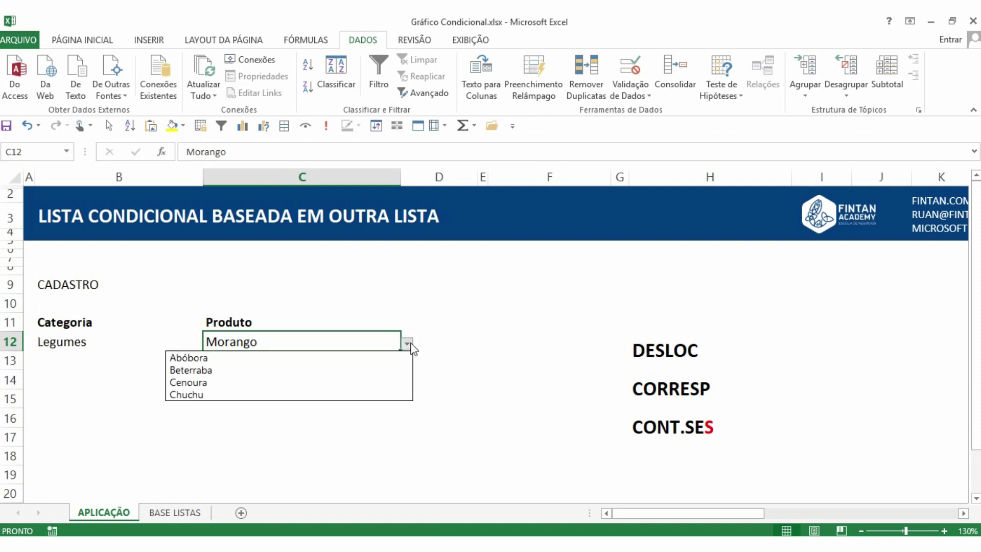
pyautogui.click(409, 344)
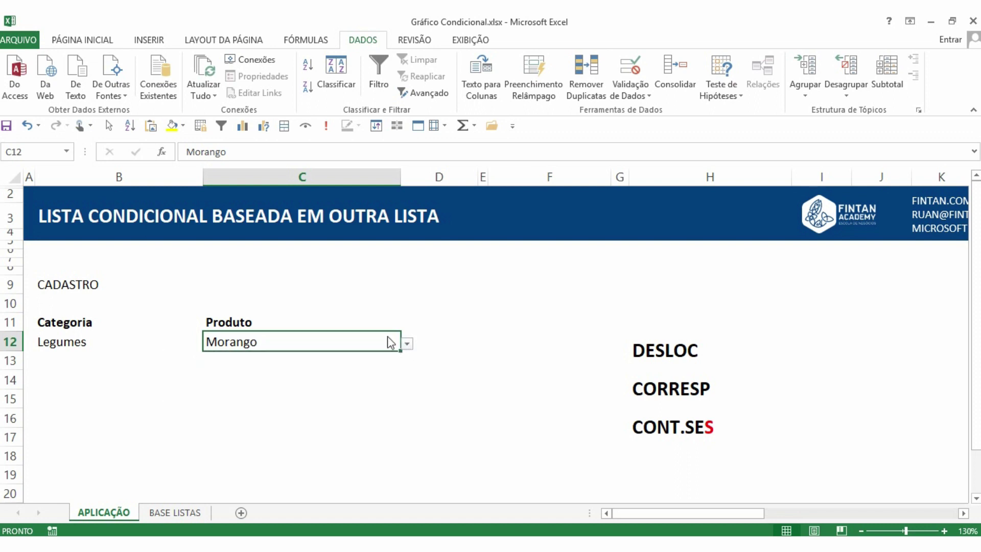
# Step: Set the category in cell B12 to Frutas and select the product cell C12
pyautogui.click(75, 337)
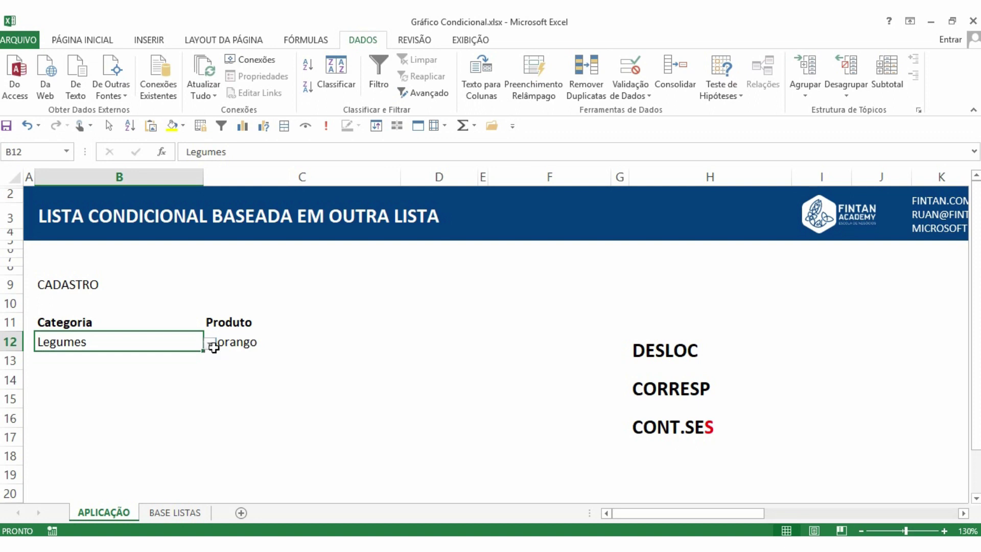
pyautogui.click(210, 343)
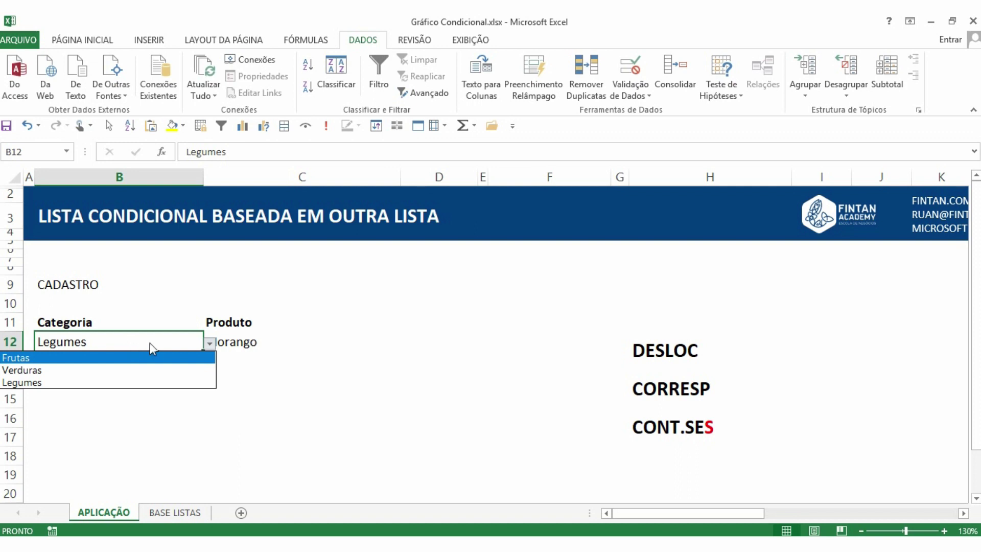
pyautogui.click(150, 361)
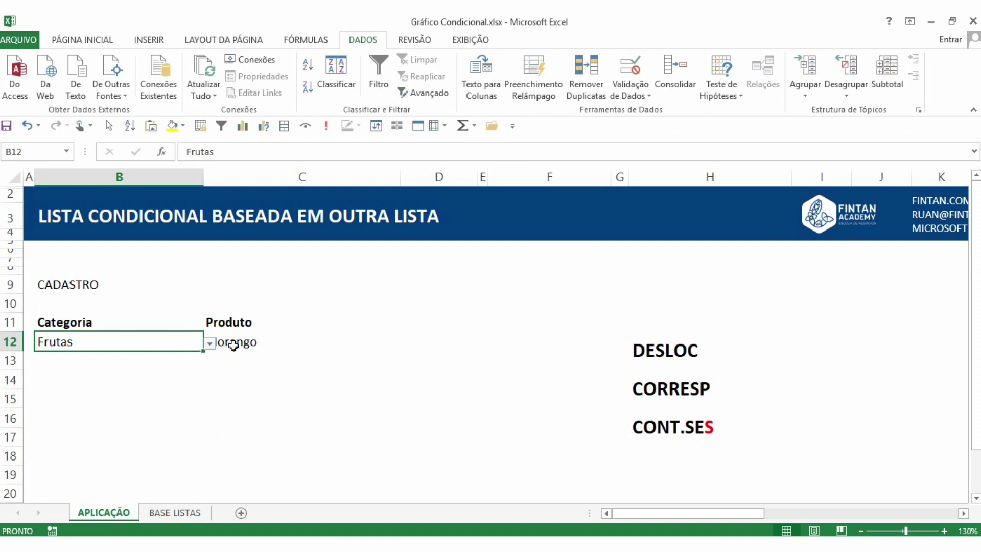
pyautogui.click(234, 343)
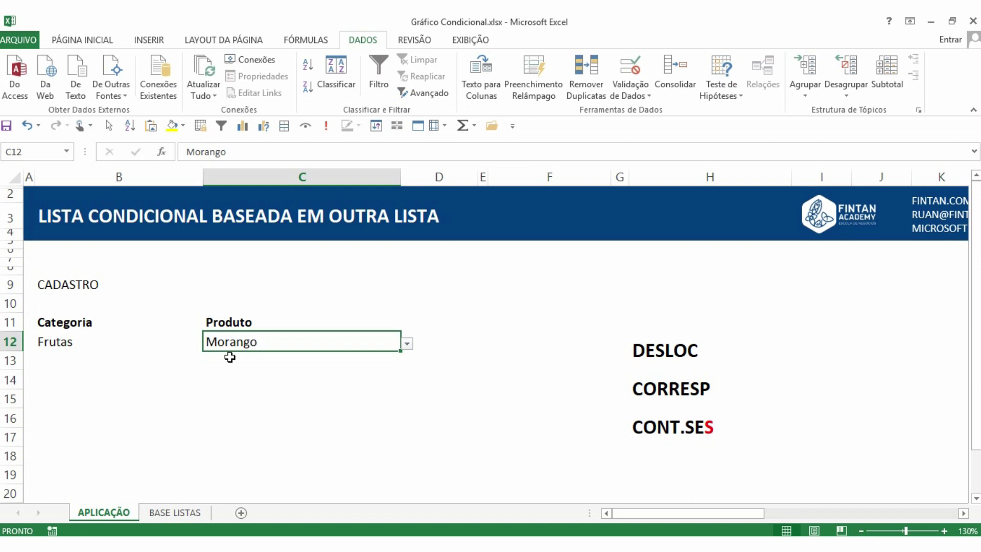
pyautogui.press('F8')
pyautogui.press('F8')
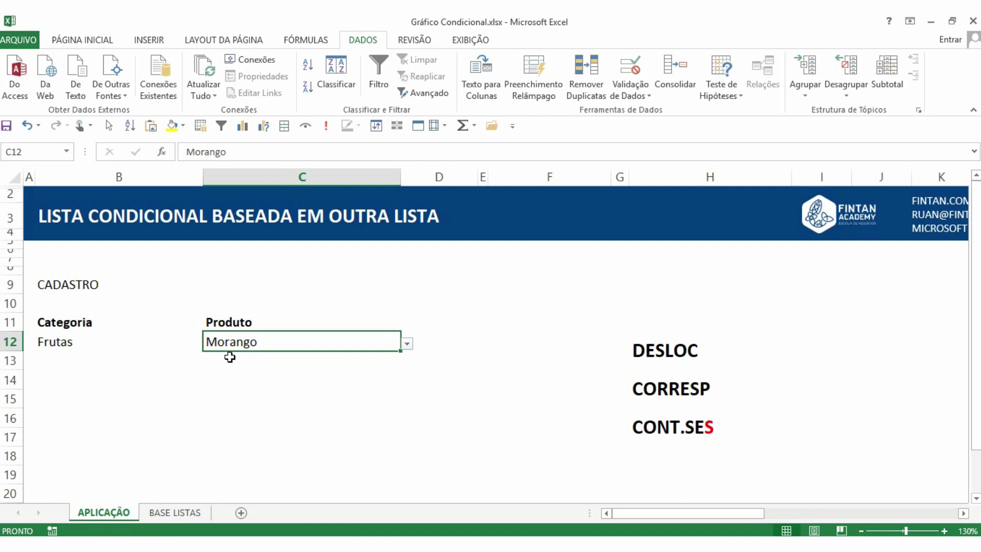